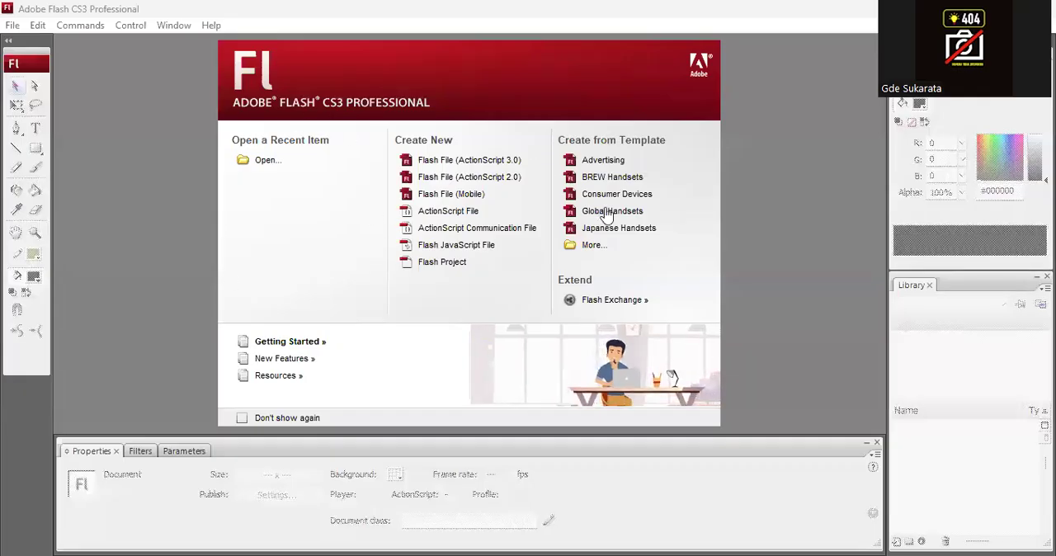
# Create a new Flash File (ActionScript 2.0) document and set its width to 600 px.
pyautogui.click(485, 178)
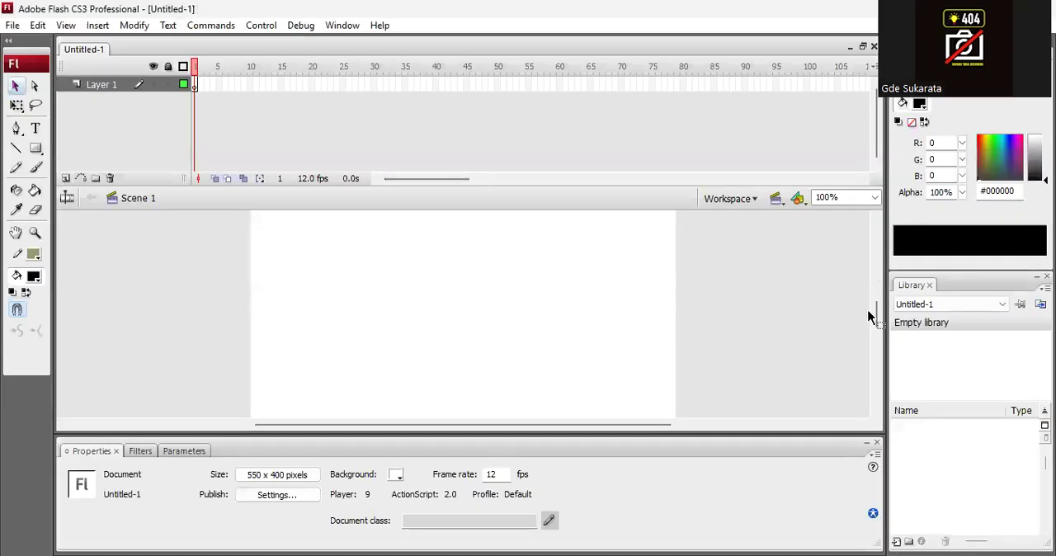
pyautogui.moveTo(875, 313); pyautogui.dragTo(876, 320)
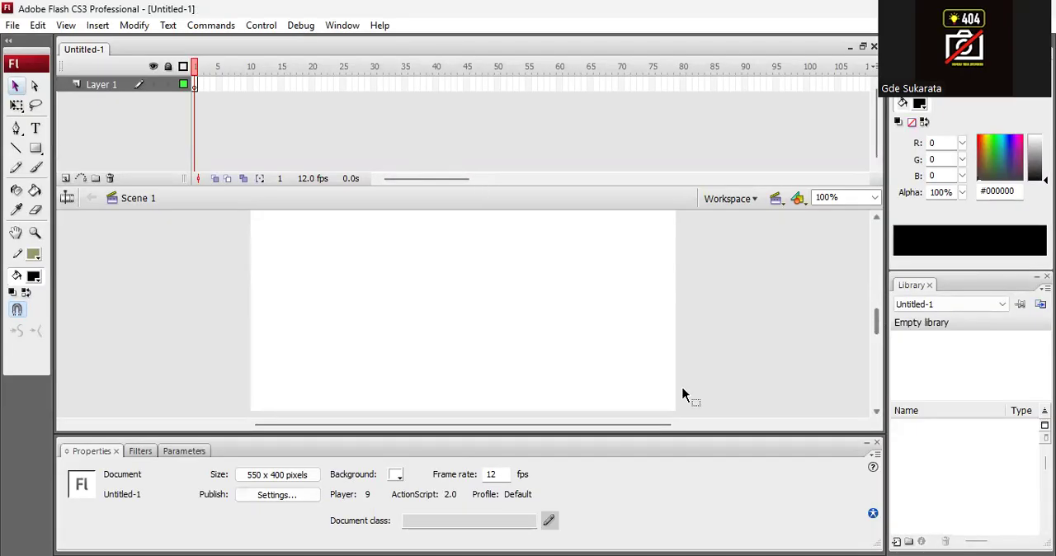
pyautogui.click(264, 475)
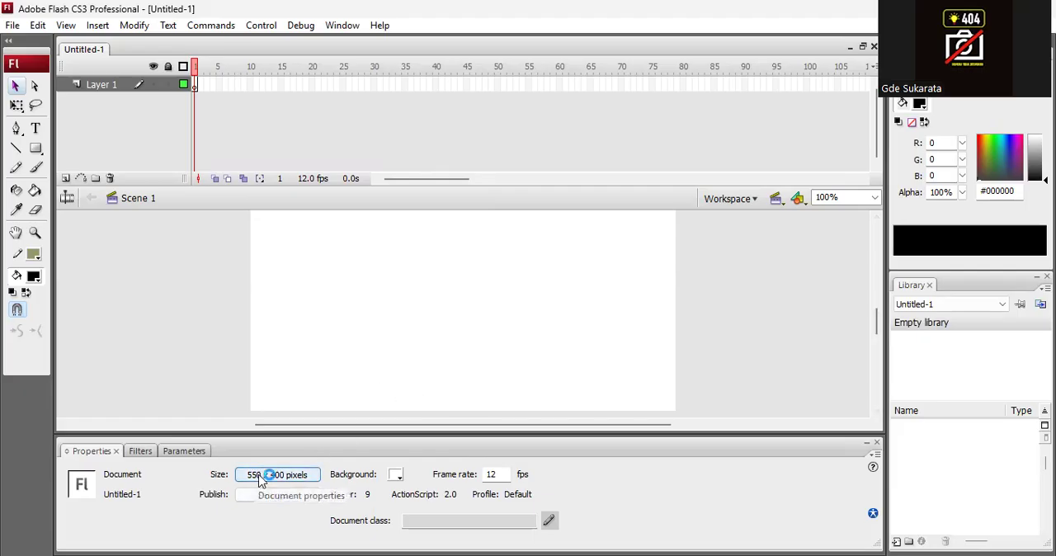
pyautogui.click(493, 285)
pyautogui.doubleClick(489, 286)
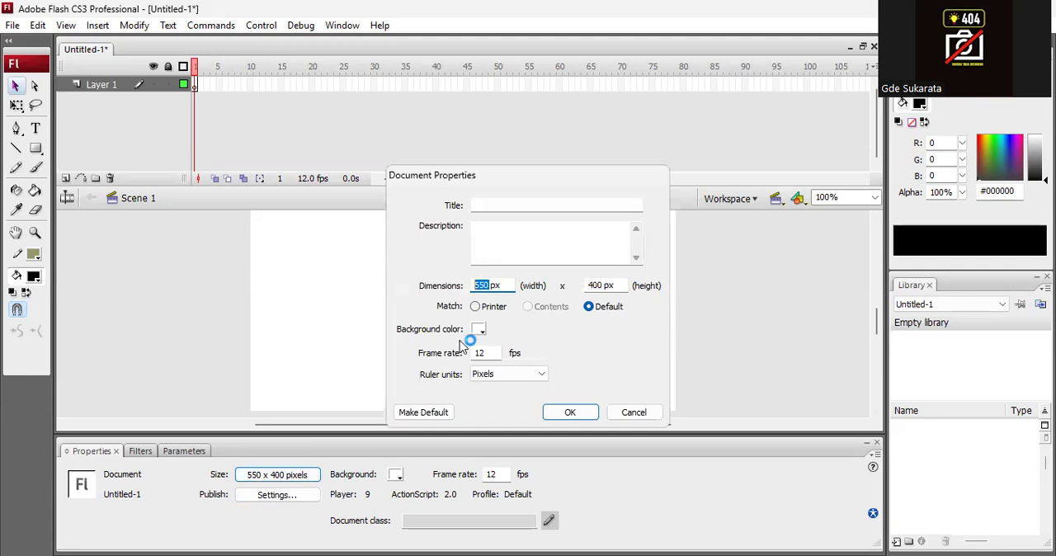
pyautogui.write('600')
pyautogui.click(569, 413)
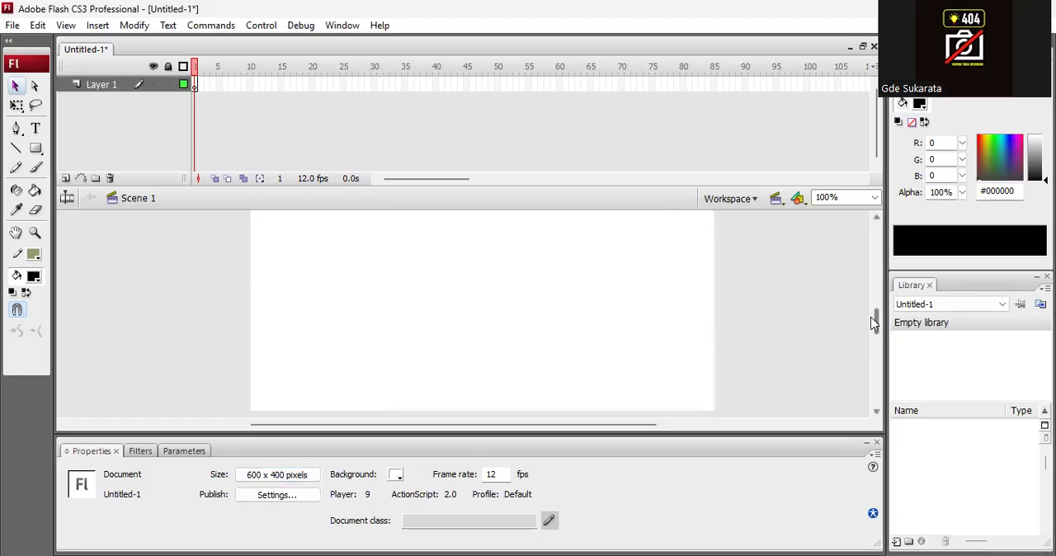
# Shorten the timeline area and import areanya.PSD to the stage as Flash layers placed at their original position.
pyautogui.moveTo(878, 328)
pyautogui.mouseDown()
pyautogui.moveTo(878, 300)
pyautogui.moveTo(877, 319)
pyautogui.mouseUp()
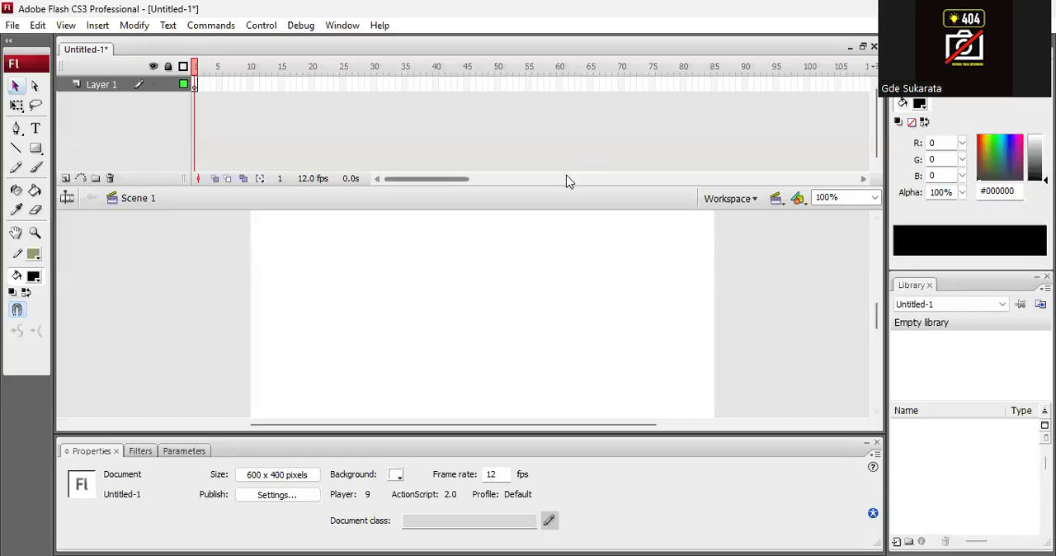
pyautogui.moveTo(568, 189); pyautogui.dragTo(568, 153)
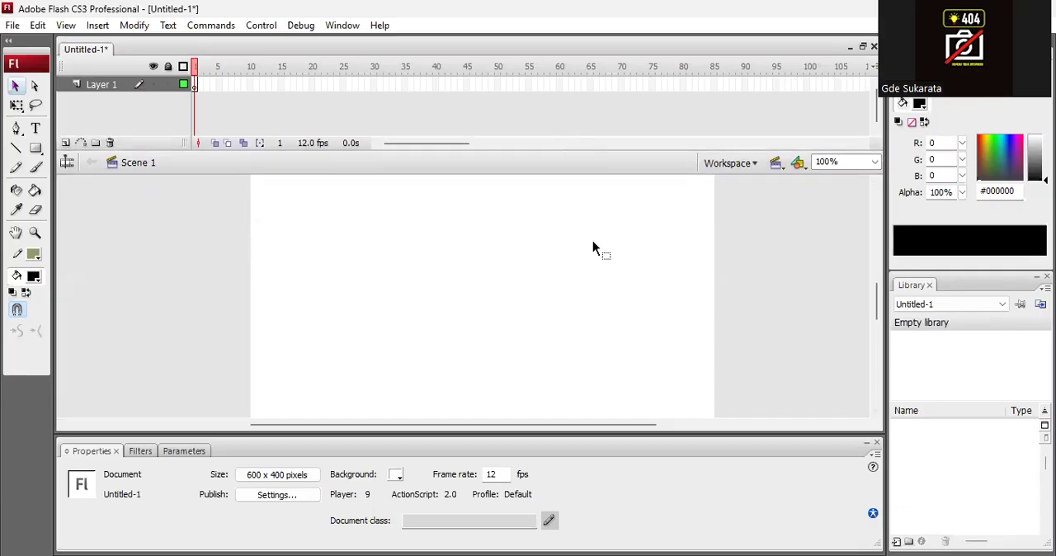
pyautogui.click(12, 27)
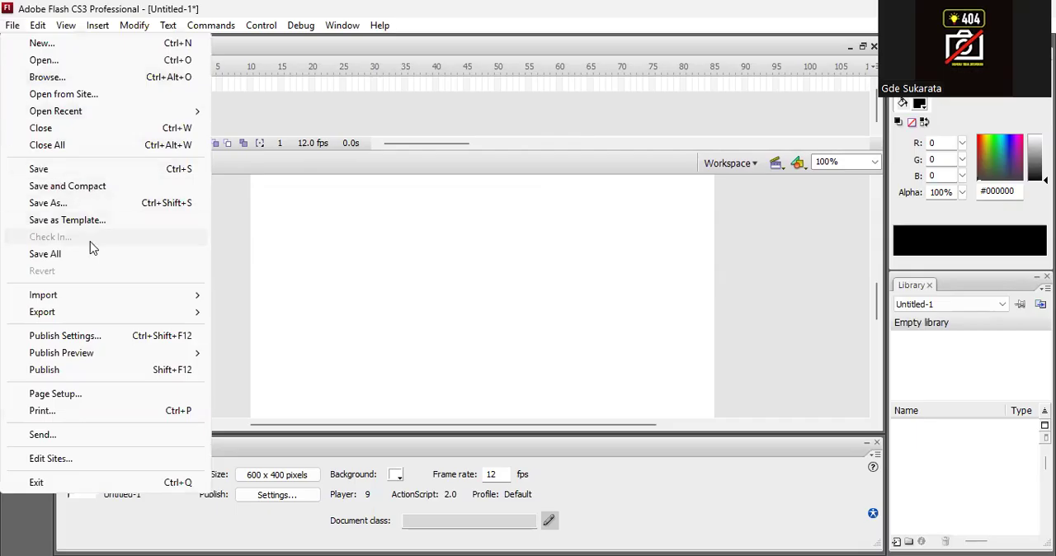
pyautogui.moveTo(117, 297)
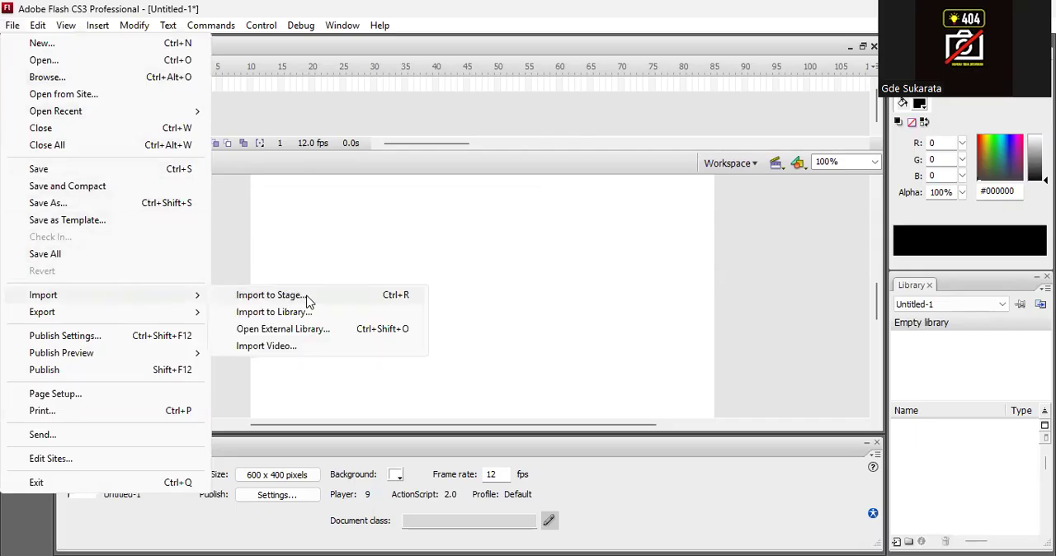
pyautogui.click(306, 299)
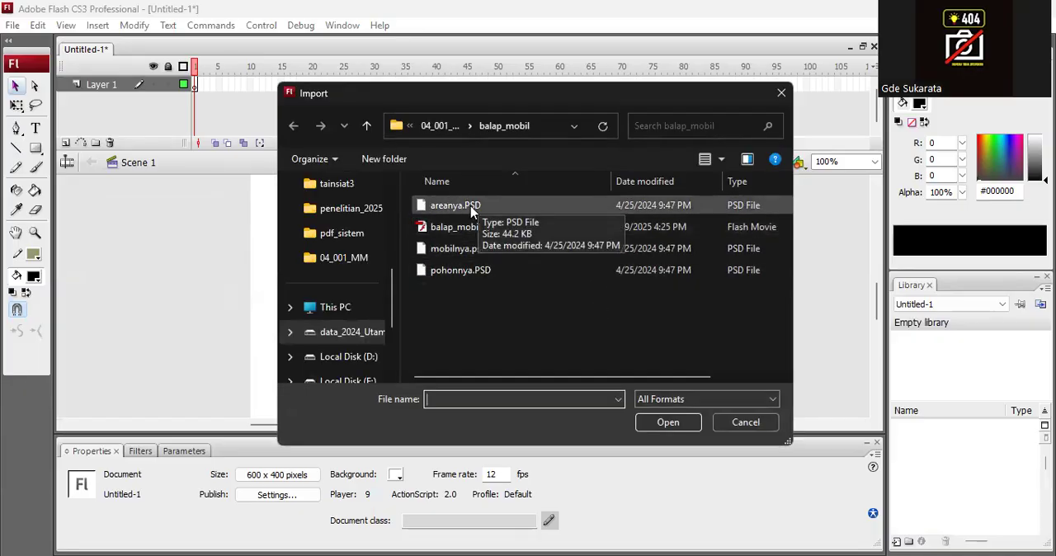
pyautogui.click(472, 212)
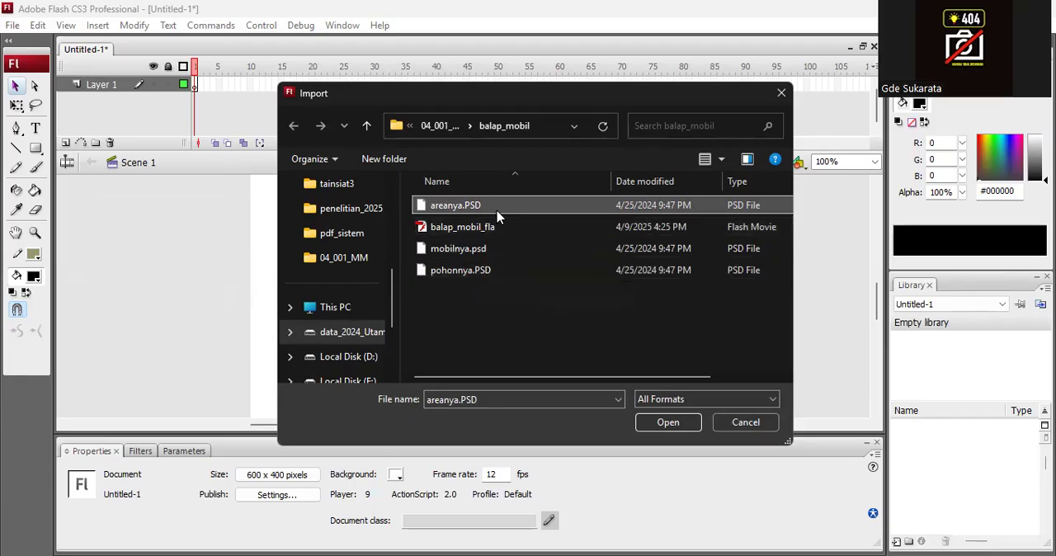
pyautogui.click(650, 421)
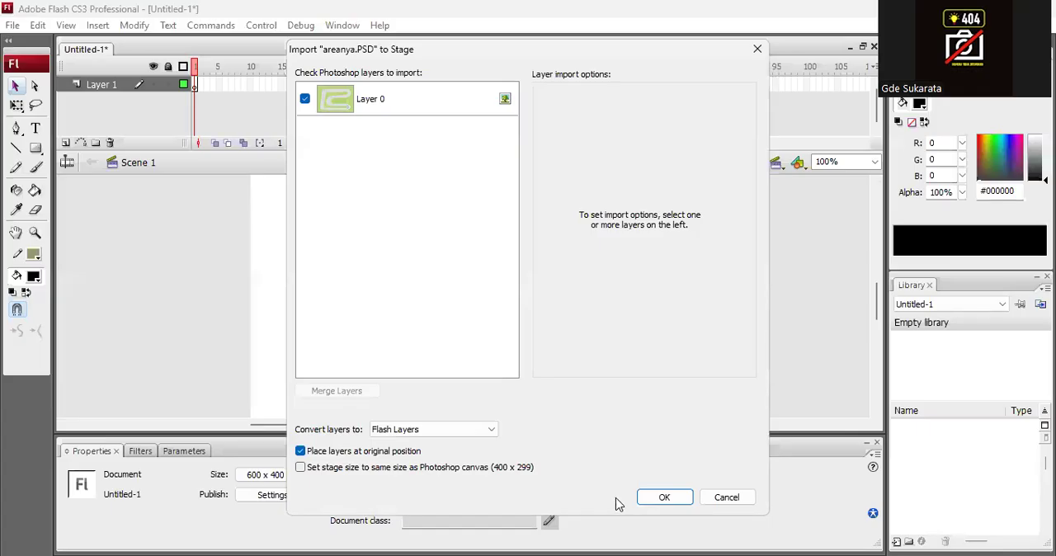
pyautogui.click(662, 497)
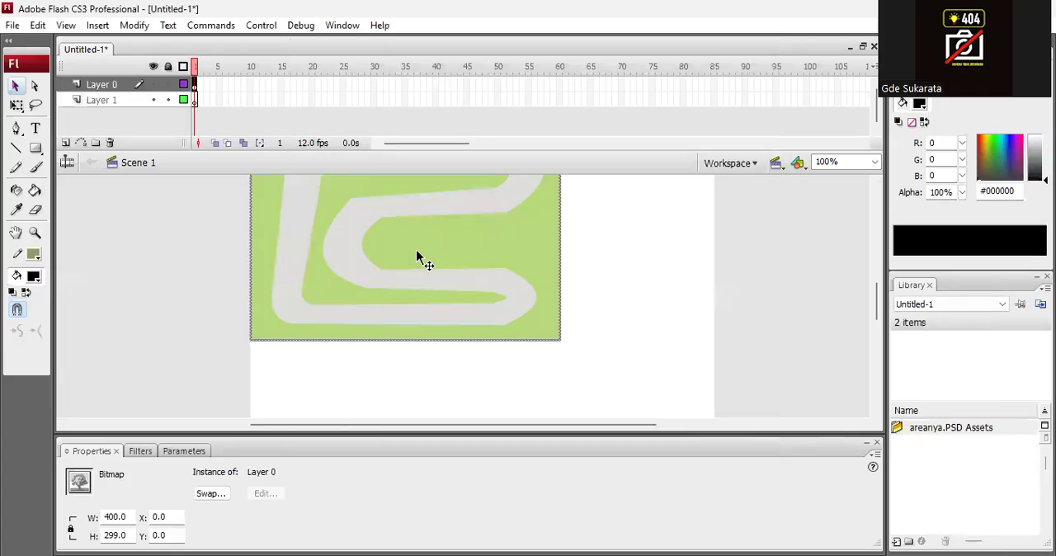
# Set the width of the imported track bitmap to 600 to match the document width.
pyautogui.click(761, 270)
pyautogui.click(486, 256)
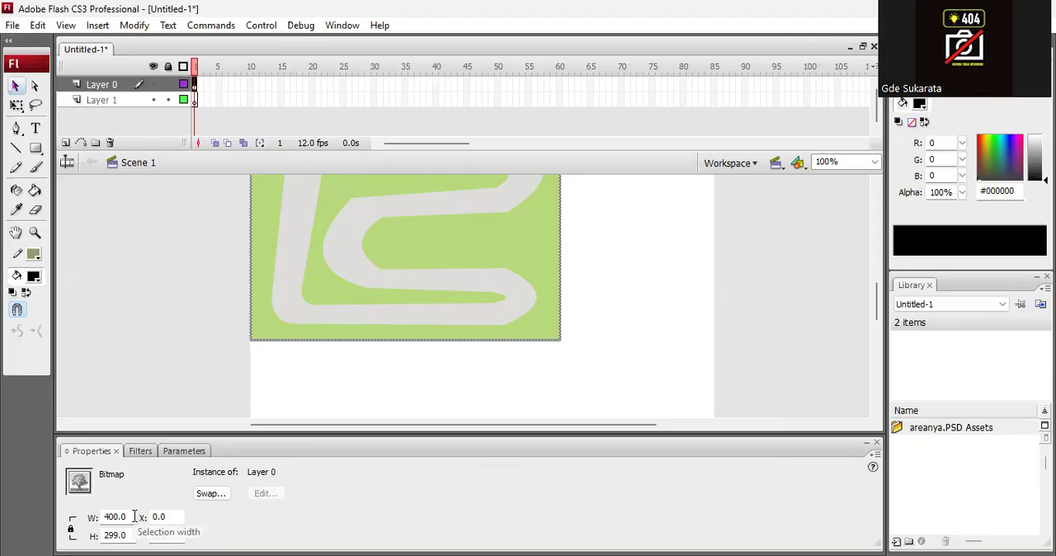
pyautogui.click(758, 338)
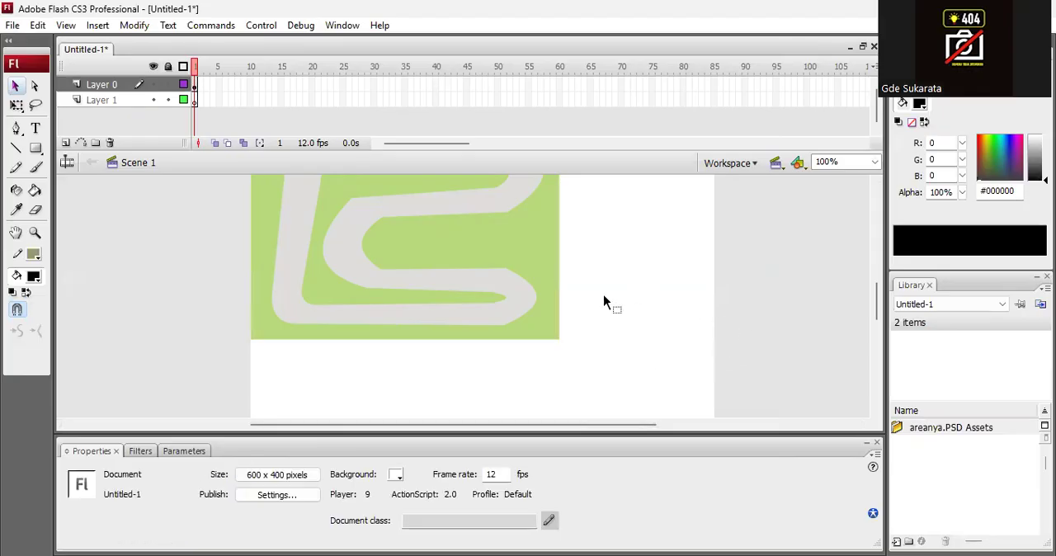
pyautogui.click(452, 275)
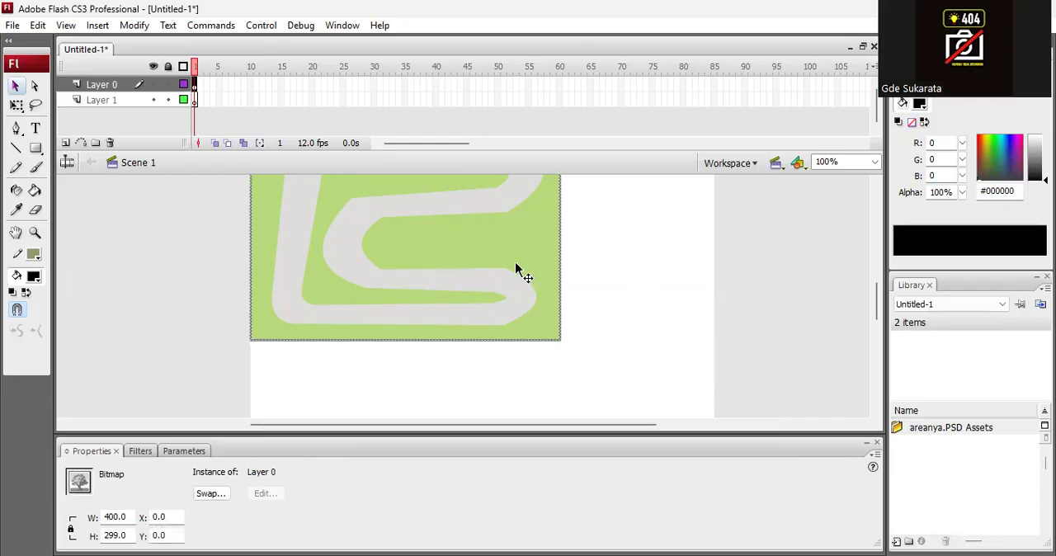
pyautogui.click(673, 307)
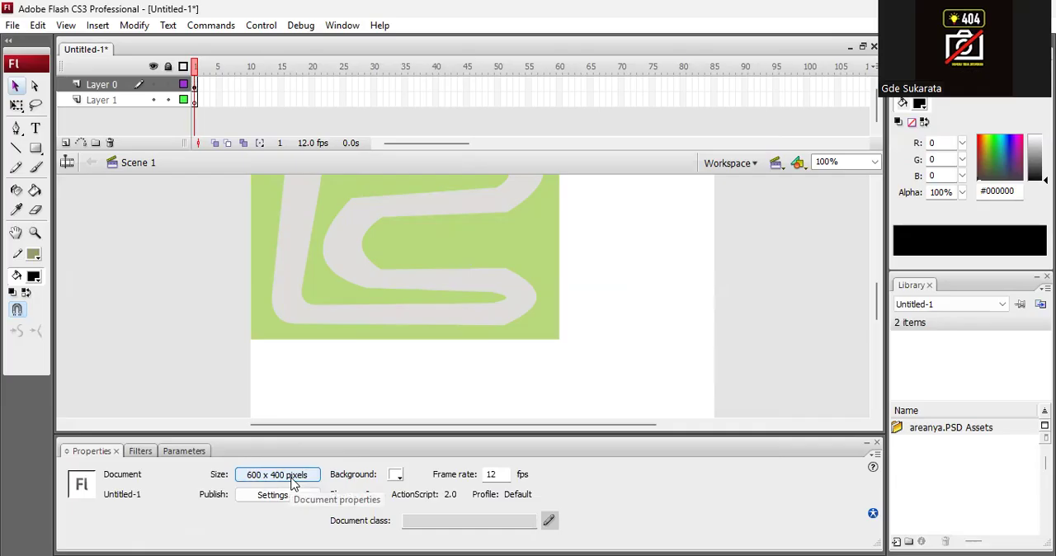
pyautogui.click(458, 259)
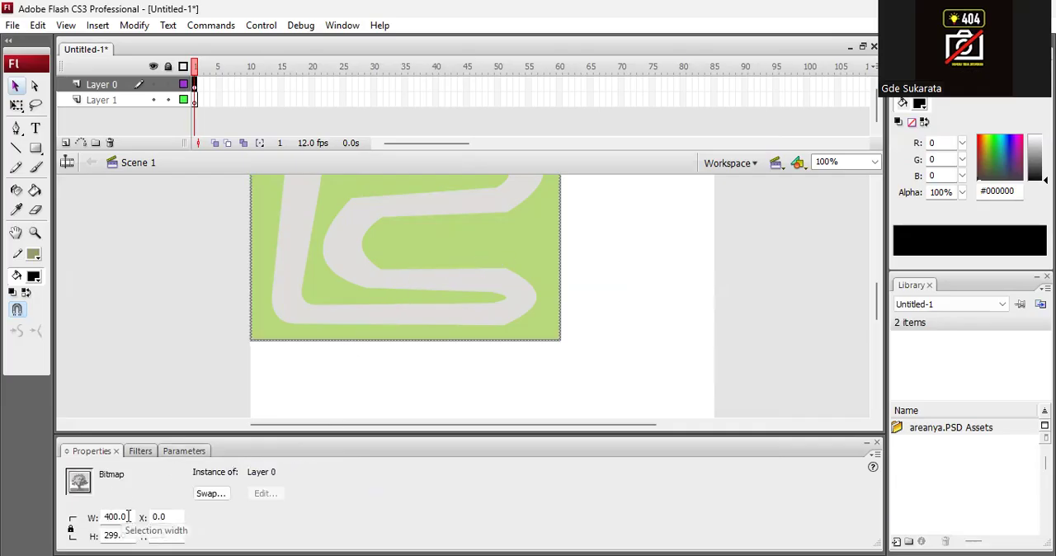
pyautogui.moveTo(128, 517); pyautogui.dragTo(86, 523)
pyautogui.write('60')
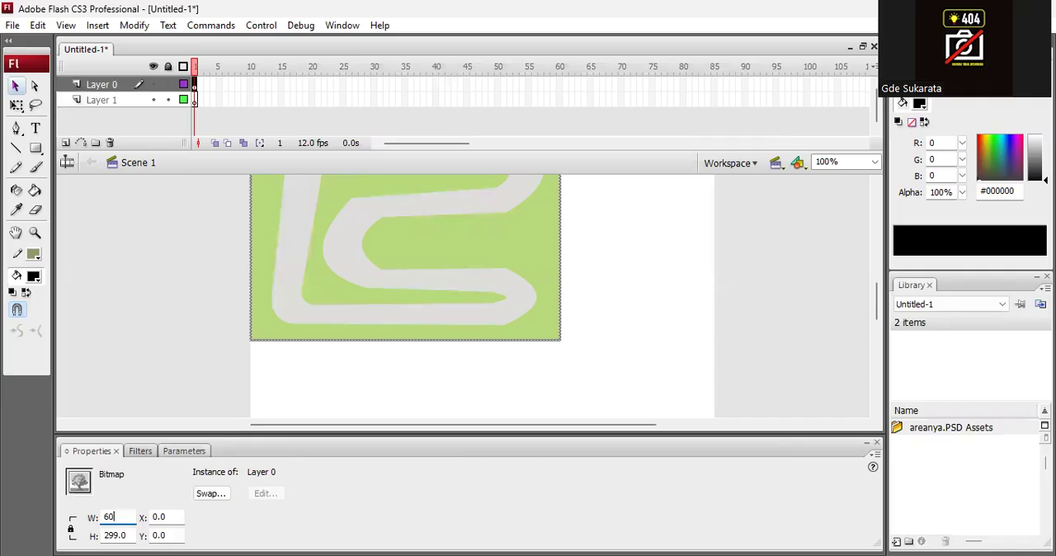
pyautogui.write('0')
pyautogui.click(128, 536)
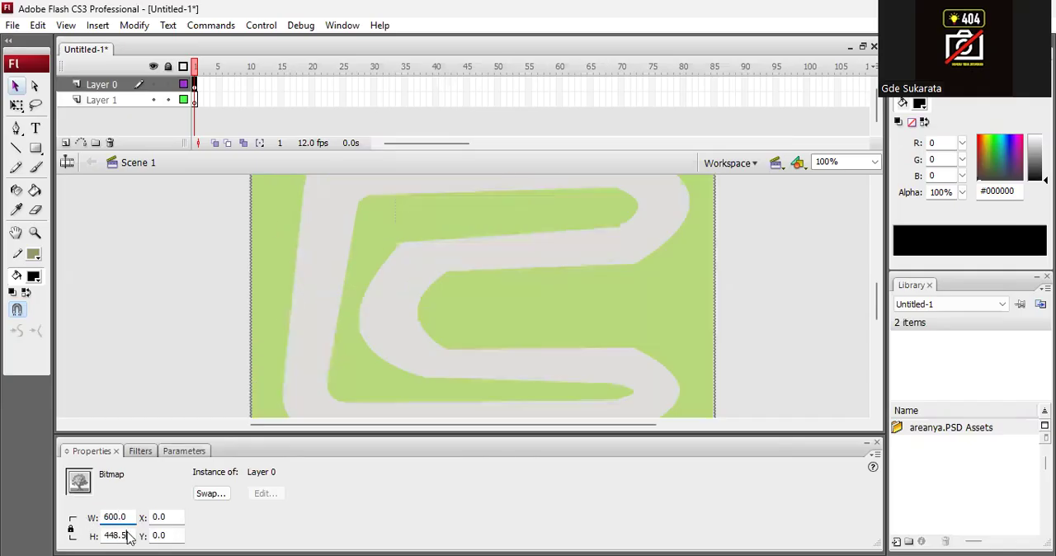
# Unlock the track bitmap's width-to-height proportions and set its height to 400.
pyautogui.moveTo(129, 535); pyautogui.dragTo(82, 537)
pyautogui.click(71, 531)
pyautogui.moveTo(129, 536); pyautogui.dragTo(81, 538)
pyautogui.write('400')
pyautogui.press('Return')
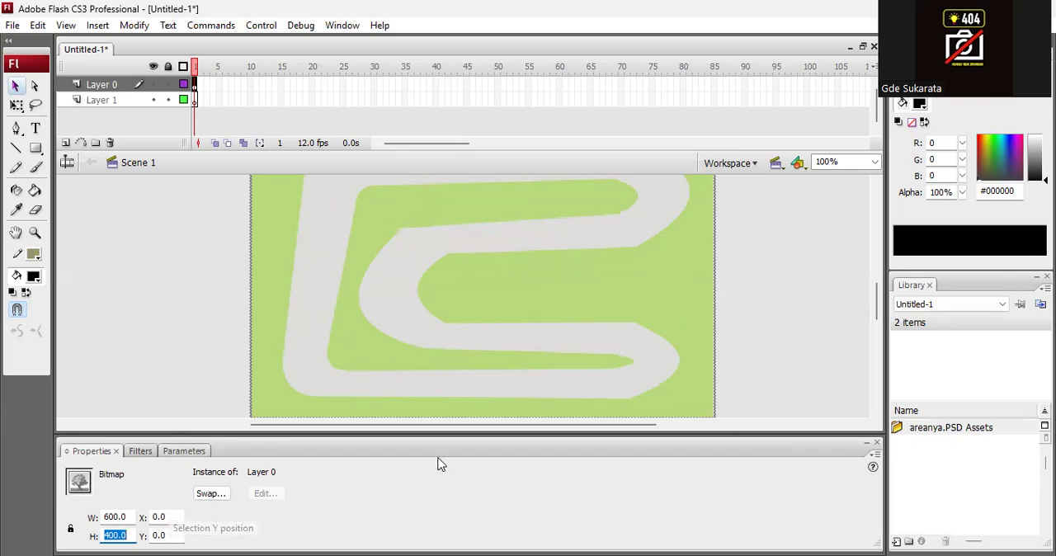
pyautogui.click(808, 322)
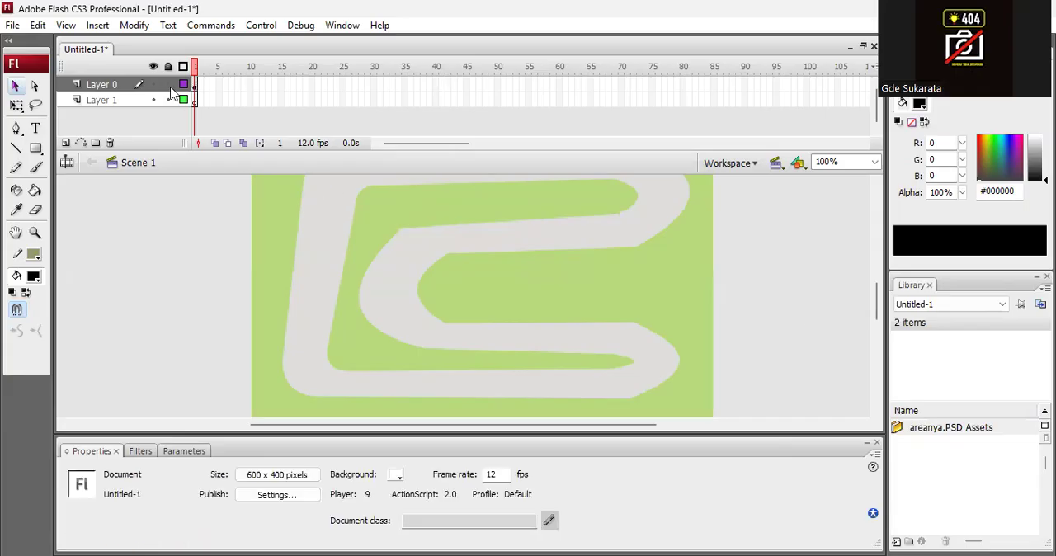
# Rename the track bitmap's layer to "area" and delete the empty Layer 1.
pyautogui.click(101, 86)
pyautogui.doubleClick(107, 84)
pyautogui.write('area')
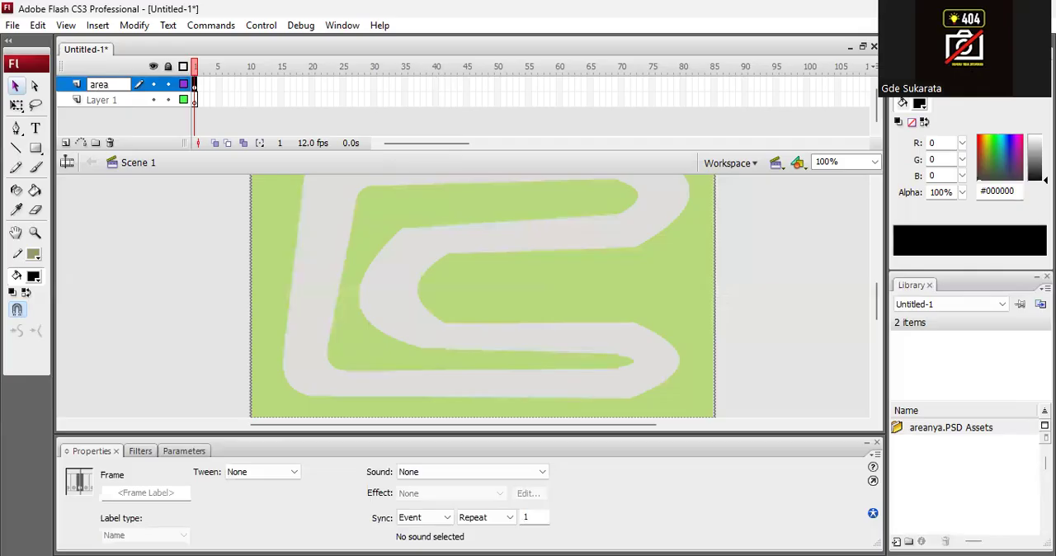
pyautogui.click(100, 101)
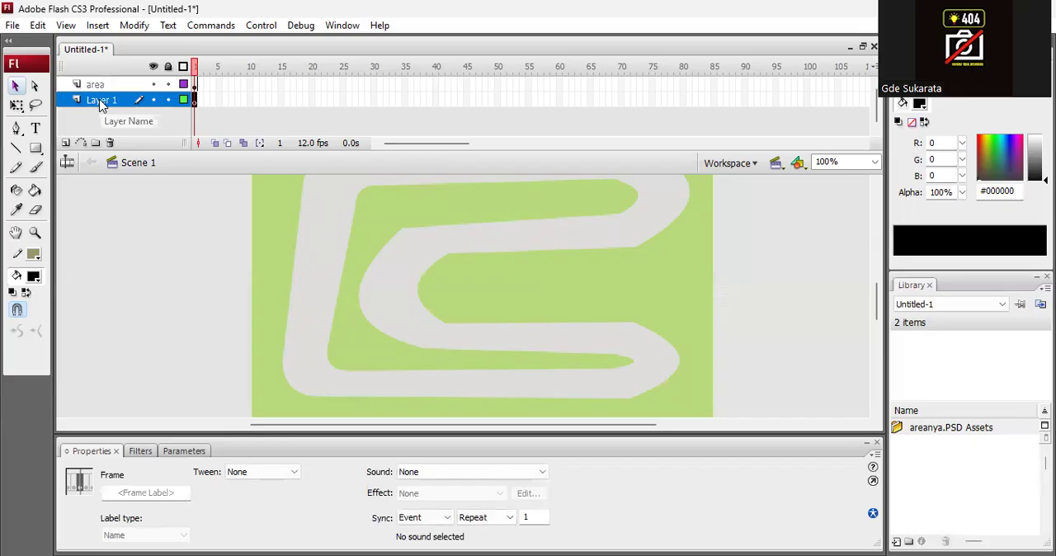
pyautogui.click(110, 144)
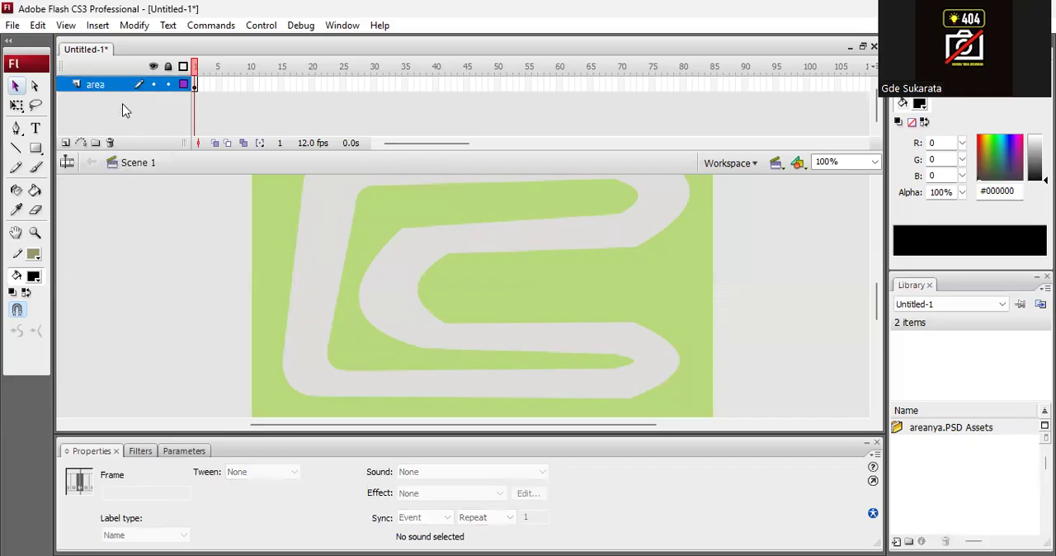
# Insert a new layer above the area layer and name it "mobil".
pyautogui.click(66, 144)
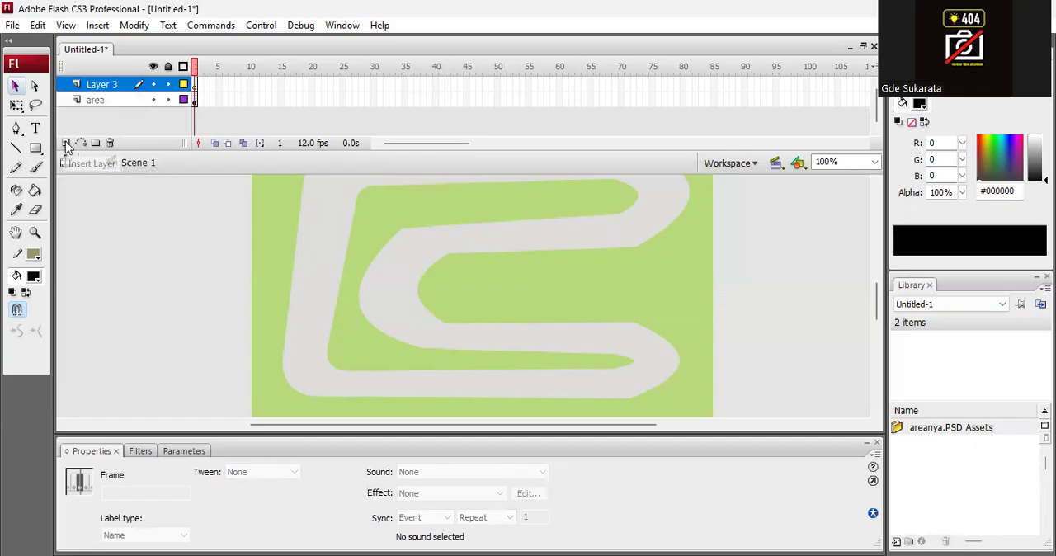
pyautogui.doubleClick(99, 86)
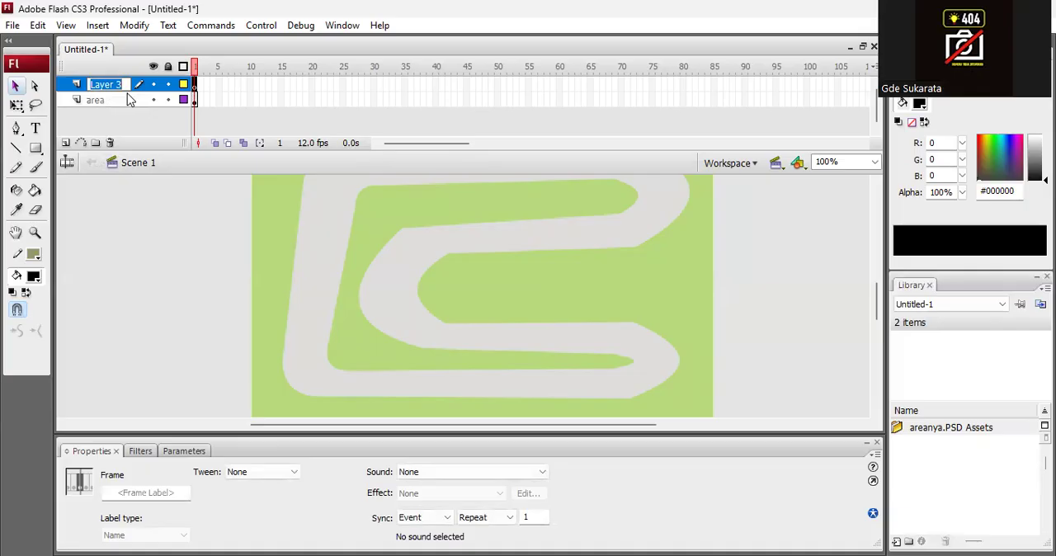
pyautogui.write('mobil')
pyautogui.press('Return')
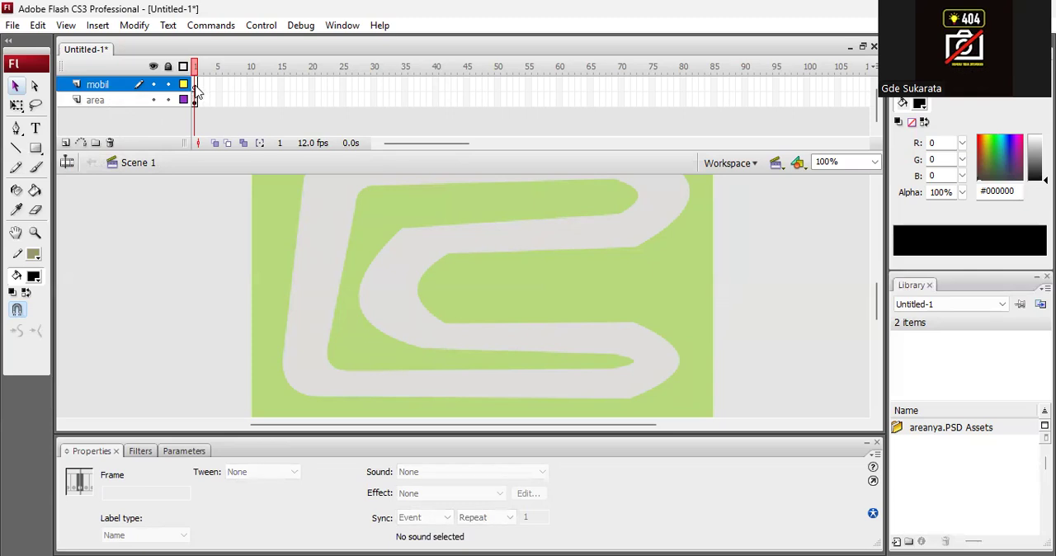
# Import mobilnya.psd to the stage with frame 1 of the mobil layer selected.
pyautogui.click(196, 87)
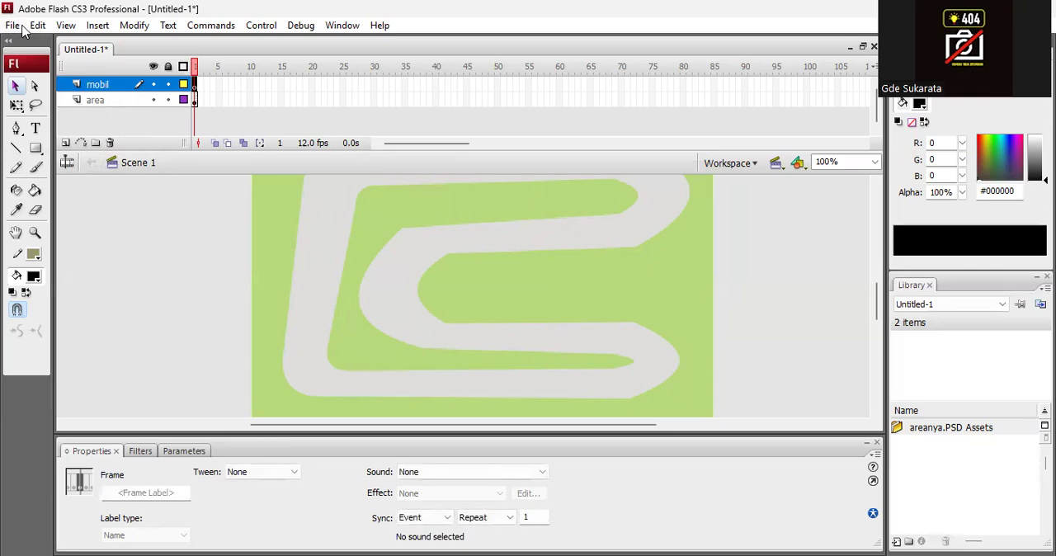
pyautogui.click(12, 27)
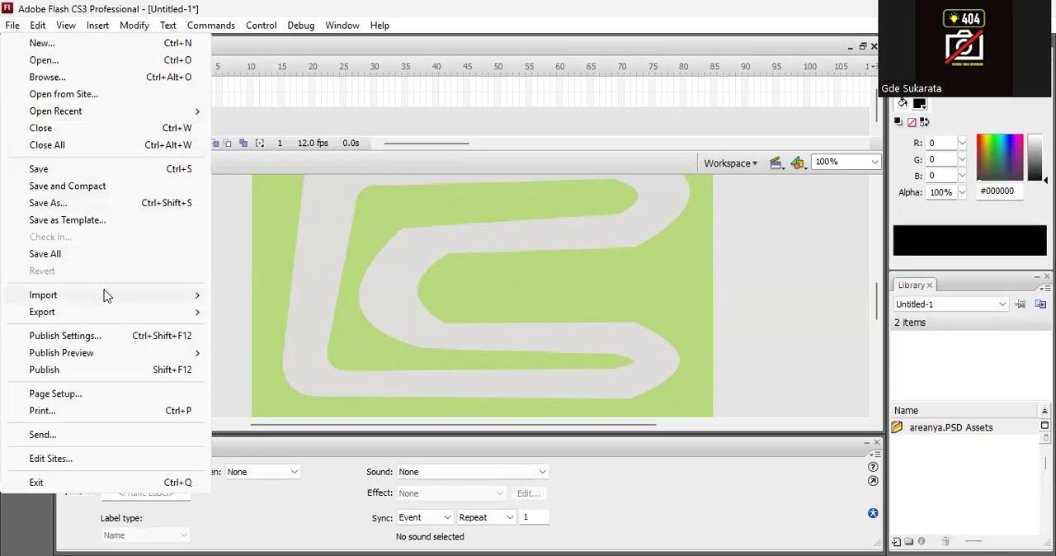
pyautogui.moveTo(102, 294)
pyautogui.click(288, 294)
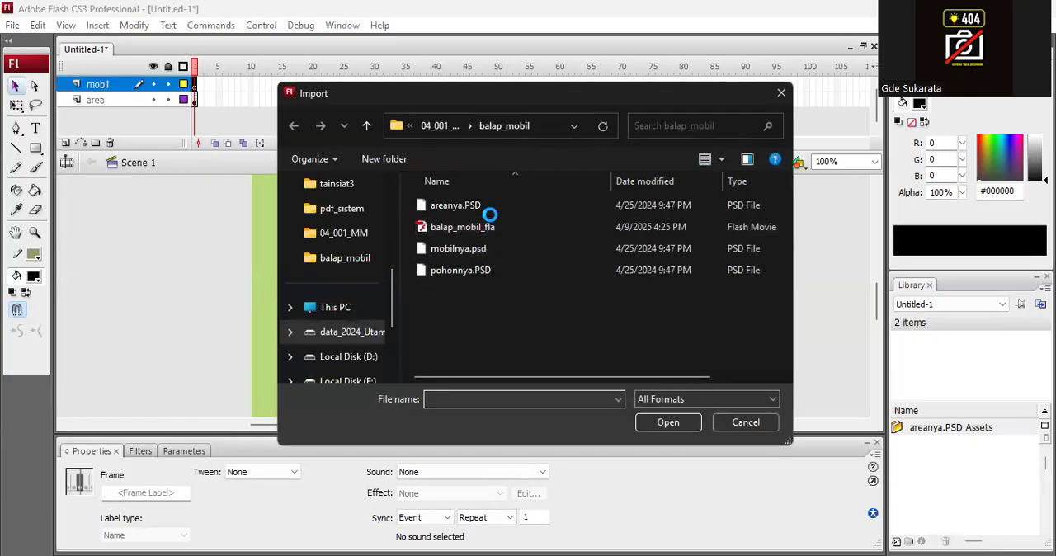
pyautogui.click(456, 248)
pyautogui.click(665, 422)
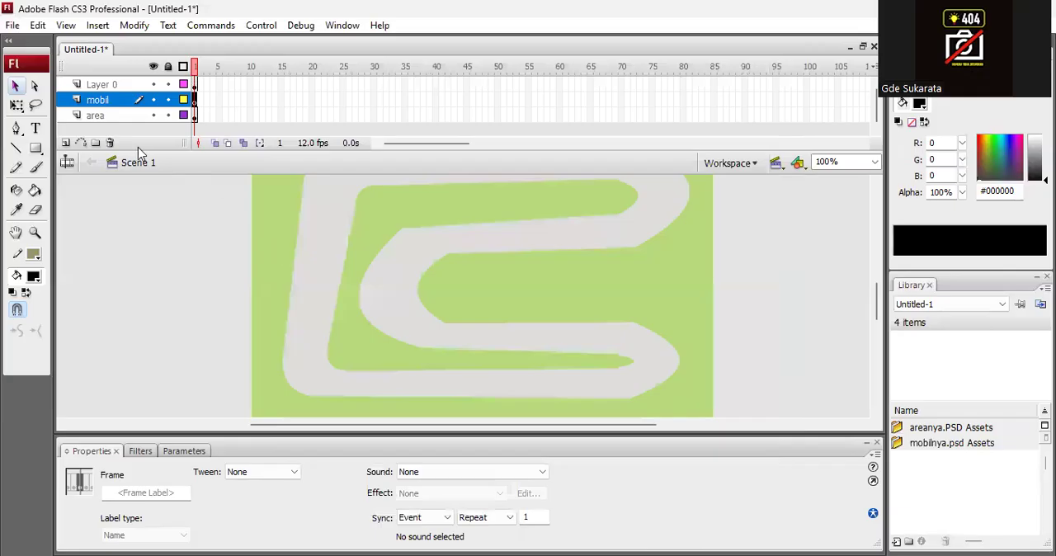
# Delete the empty mobil layer between Layer 0 and the area layer.
pyautogui.click(126, 231)
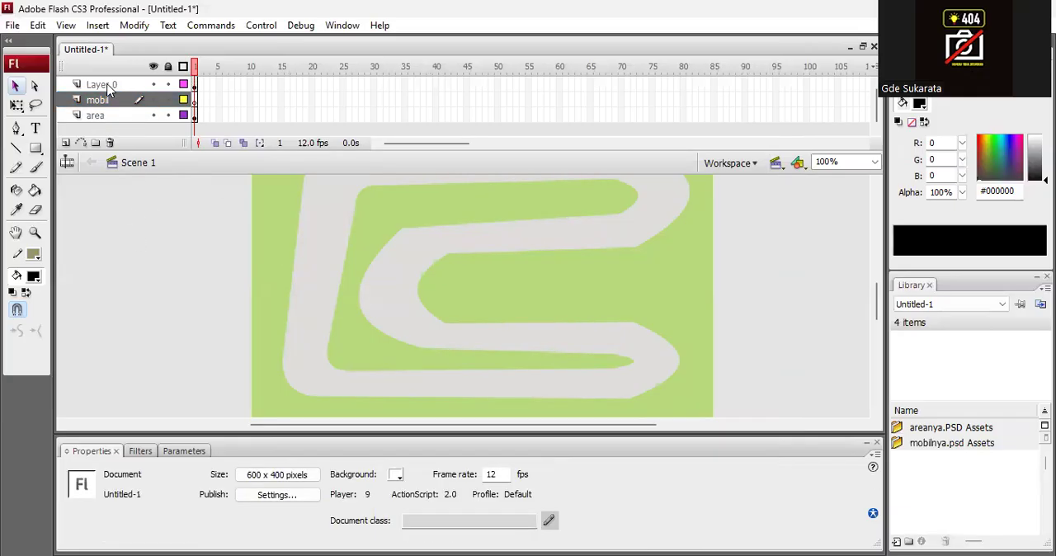
pyautogui.click(106, 84)
pyautogui.click(96, 100)
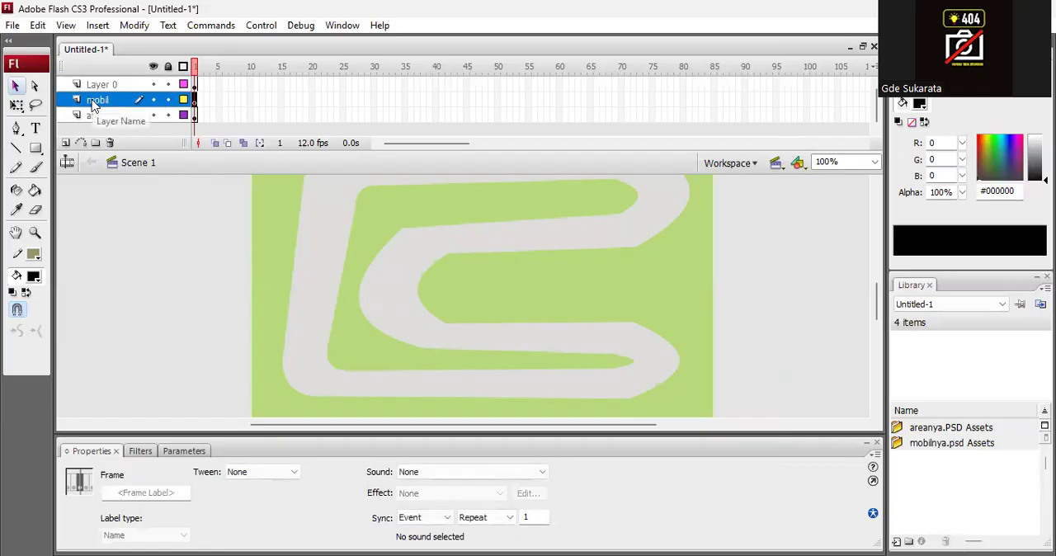
pyautogui.click(110, 143)
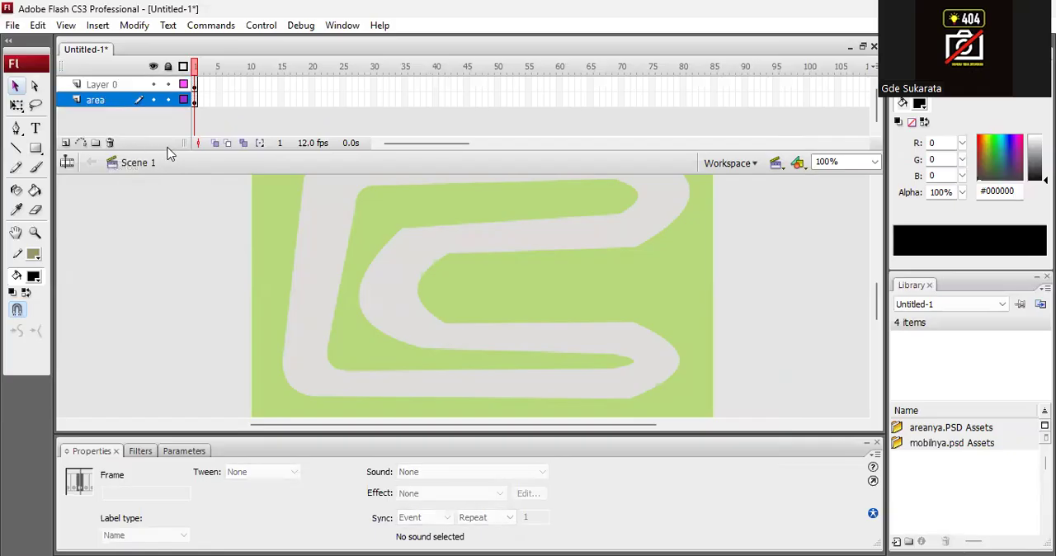
# Rename Layer 0, which holds the imported car, to "mobil".
pyautogui.click(102, 86)
pyautogui.doubleClick(100, 86)
pyautogui.write('mo')
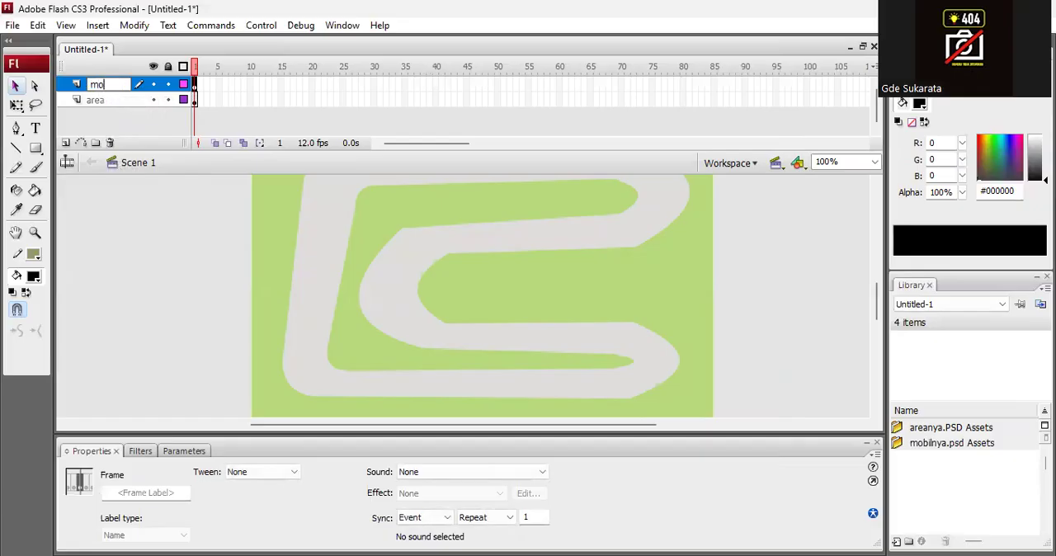
pyautogui.write('bil')
pyautogui.press('Return')
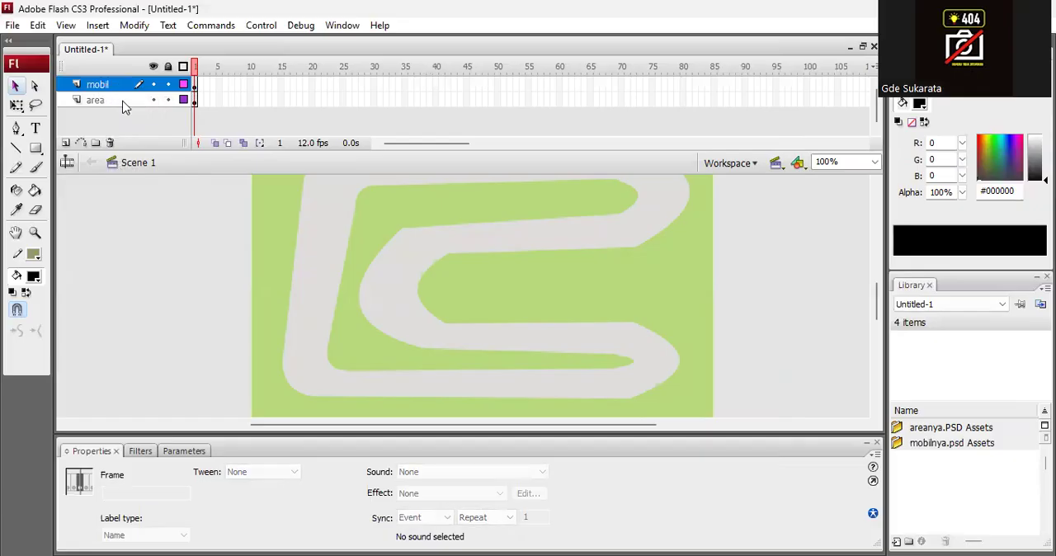
# Enlarge the car bitmap with Free Transform to about 61 by 80 pixels and place it on the track's upper-left corner.
pyautogui.click(199, 85)
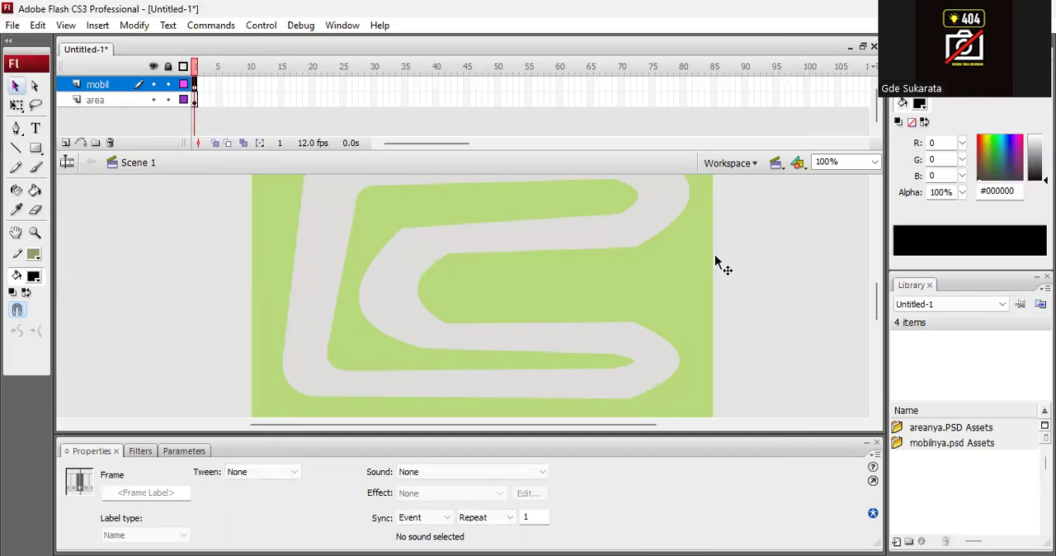
pyautogui.moveTo(877, 303); pyautogui.dragTo(880, 284)
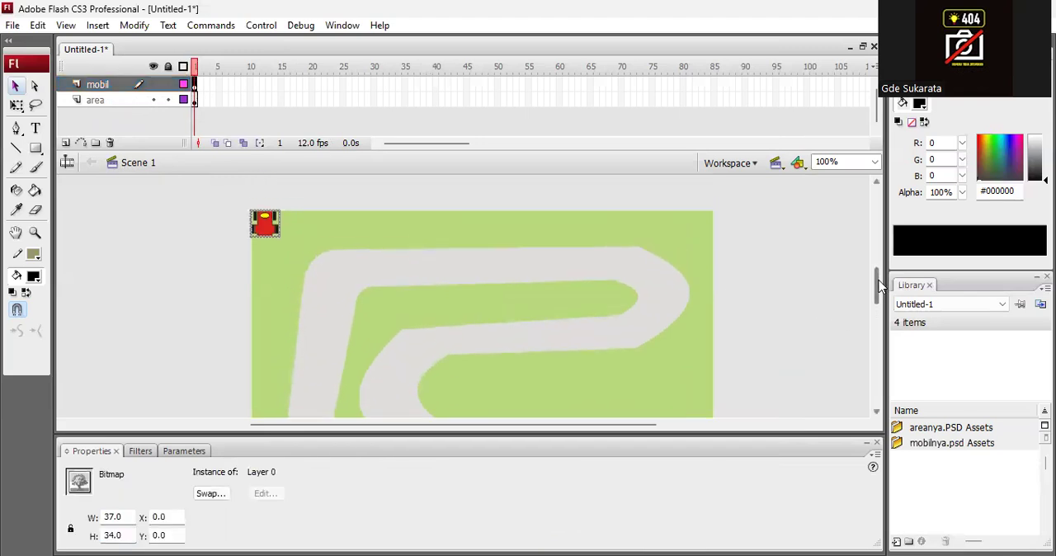
pyautogui.click(205, 261)
pyautogui.click(276, 235)
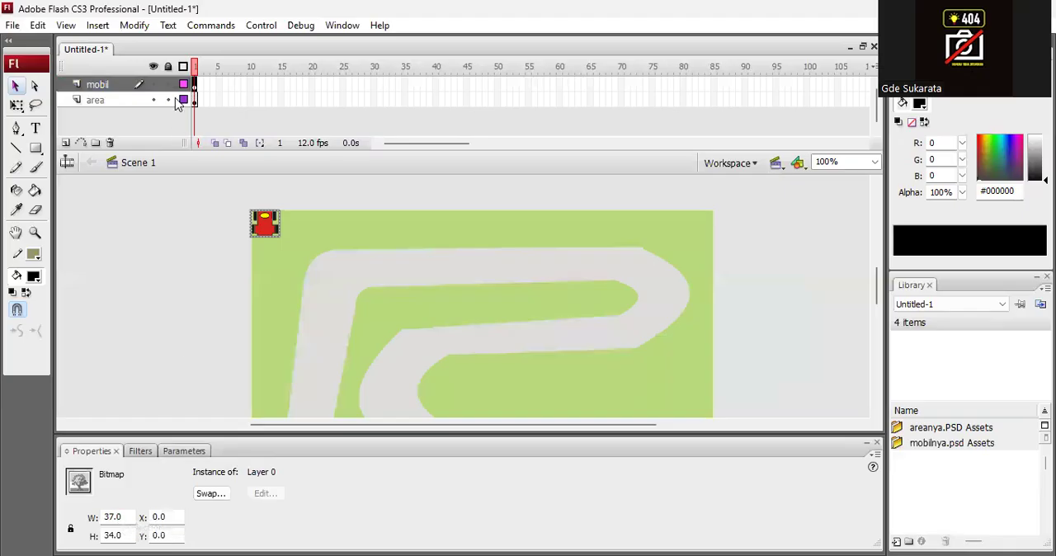
pyautogui.click(135, 26)
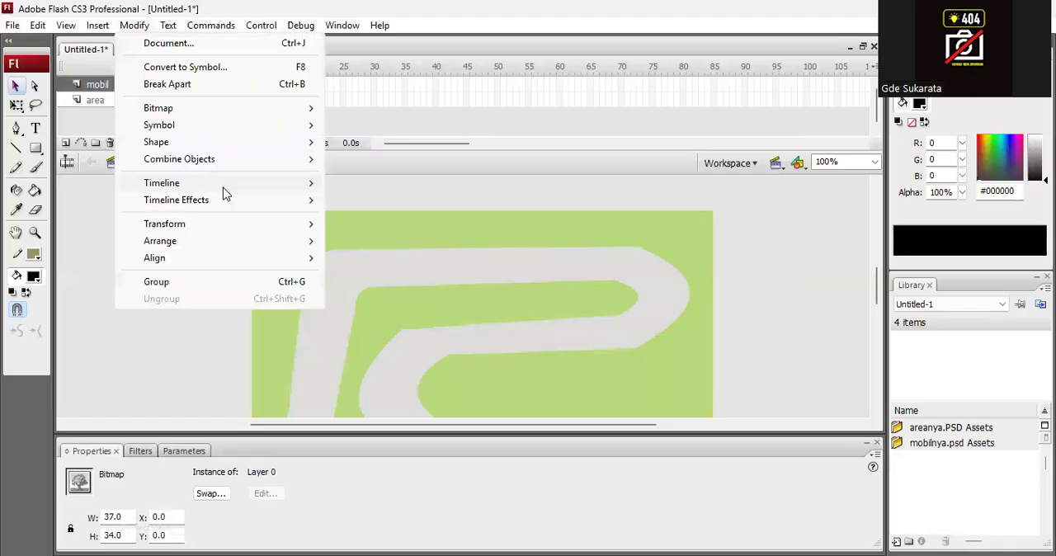
pyautogui.moveTo(223, 226)
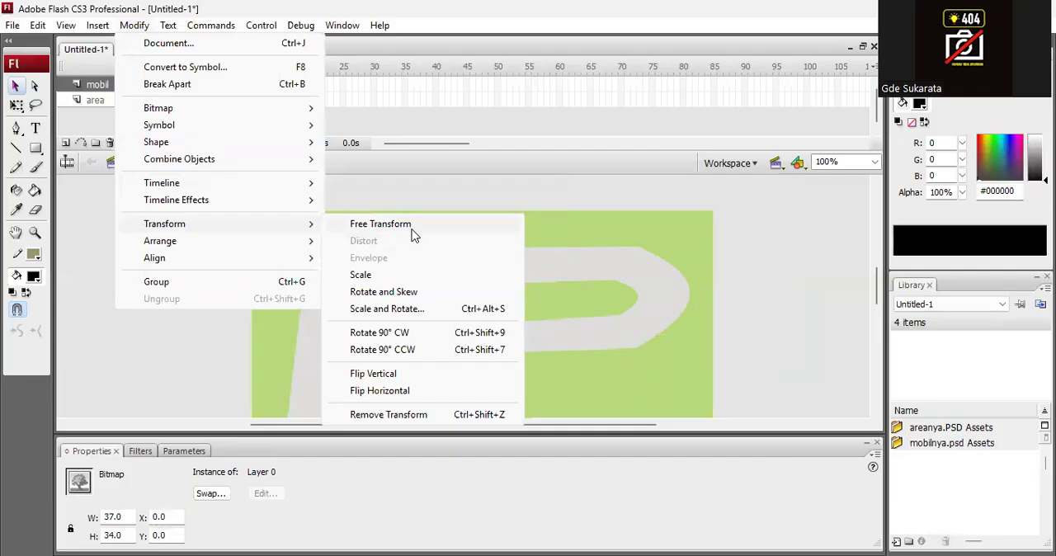
pyautogui.click(382, 225)
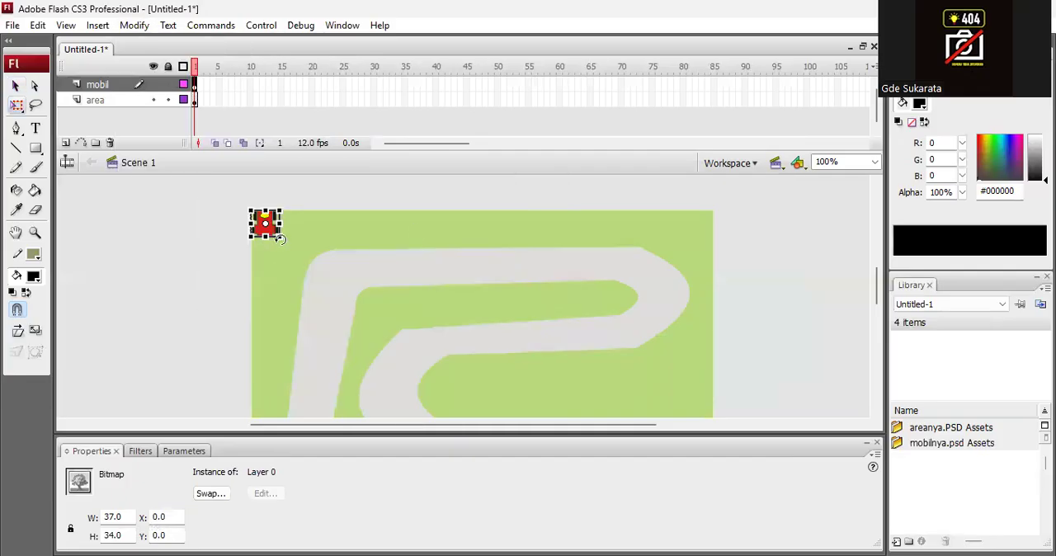
pyautogui.moveTo(281, 240); pyautogui.dragTo(285, 253)
pyautogui.moveTo(275, 208); pyautogui.dragTo(327, 282)
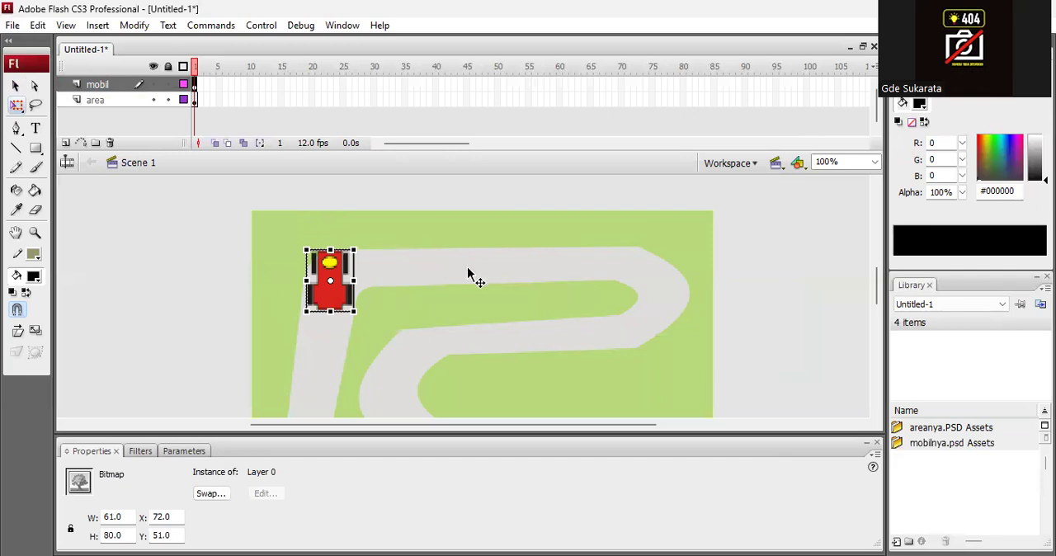
# Rotate the car 90° clockwise onto the track's upper straight at about X 213, Y 42, and shift its transformation point to the yellow spot.
pyautogui.moveTo(364, 241); pyautogui.dragTo(390, 306)
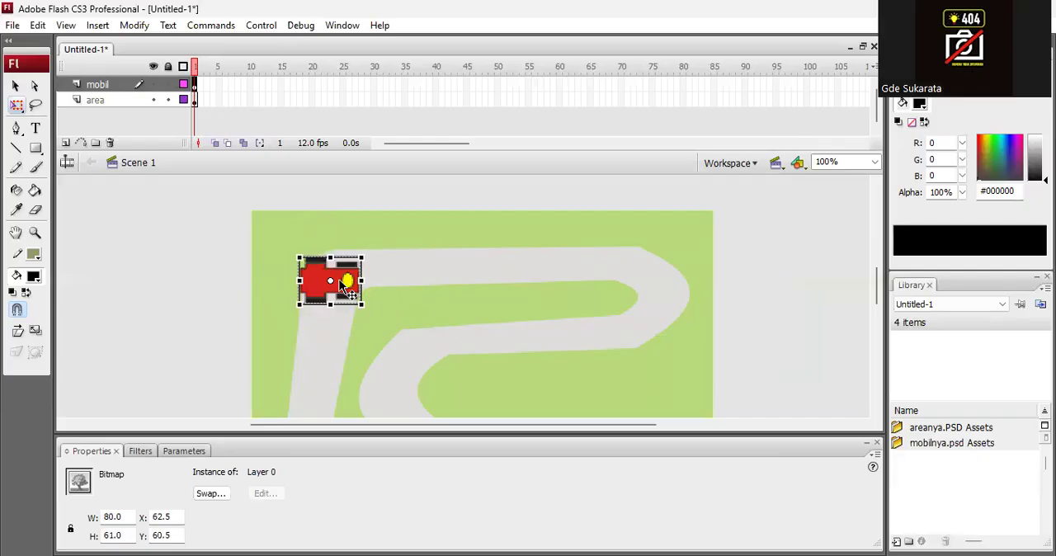
pyautogui.moveTo(344, 281); pyautogui.dragTo(458, 269)
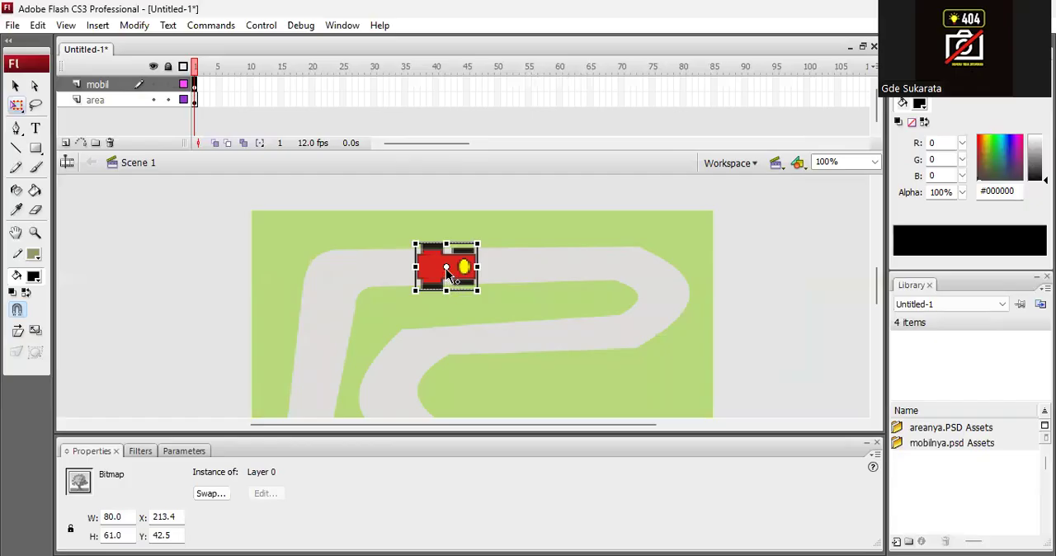
pyautogui.moveTo(446, 266); pyautogui.dragTo(464, 267)
# Insert keyframes at frame 80 on both the mobil and area layers.
pyautogui.click(683, 85)
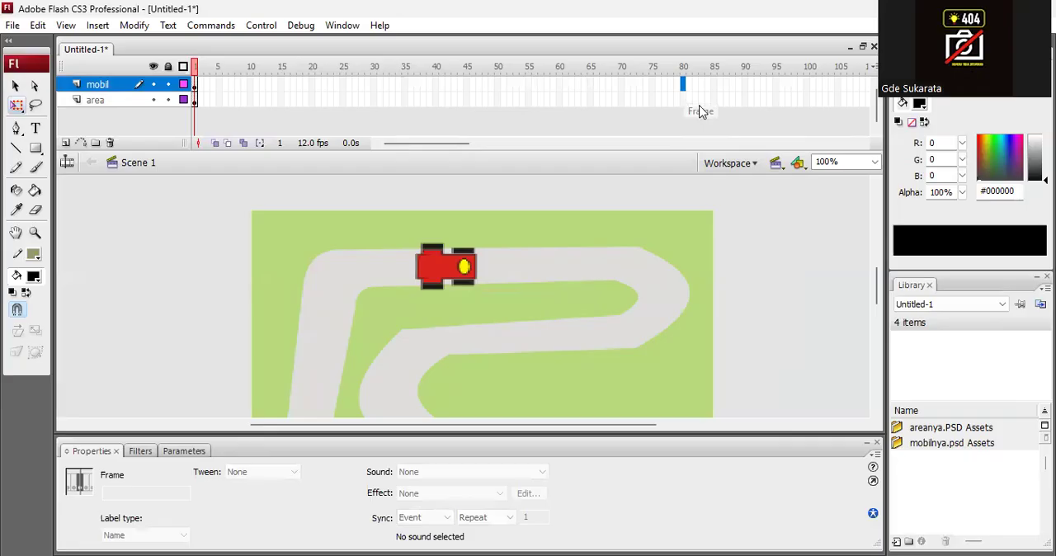
pyautogui.rightClick(683, 87)
pyautogui.click(742, 178)
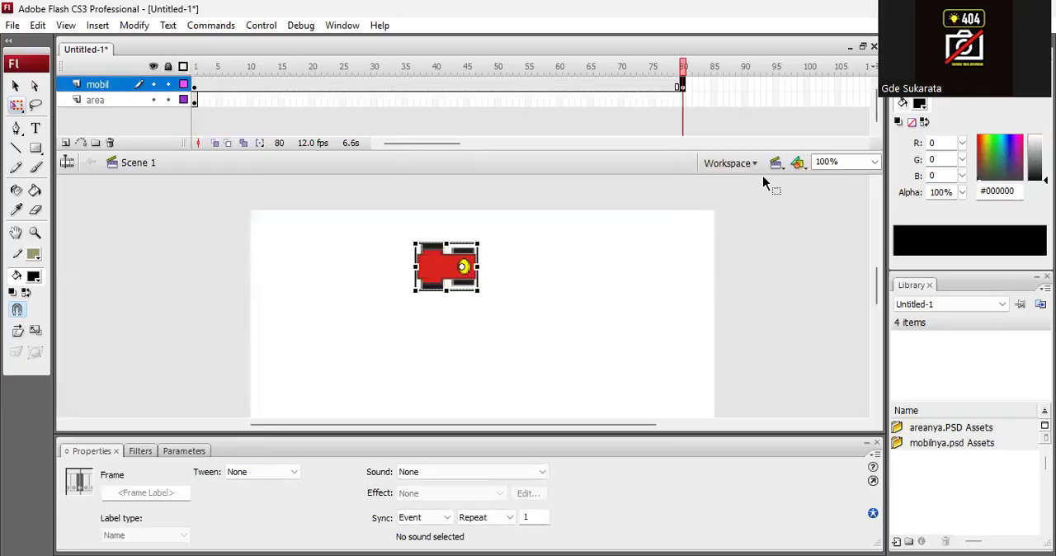
pyautogui.click(683, 100)
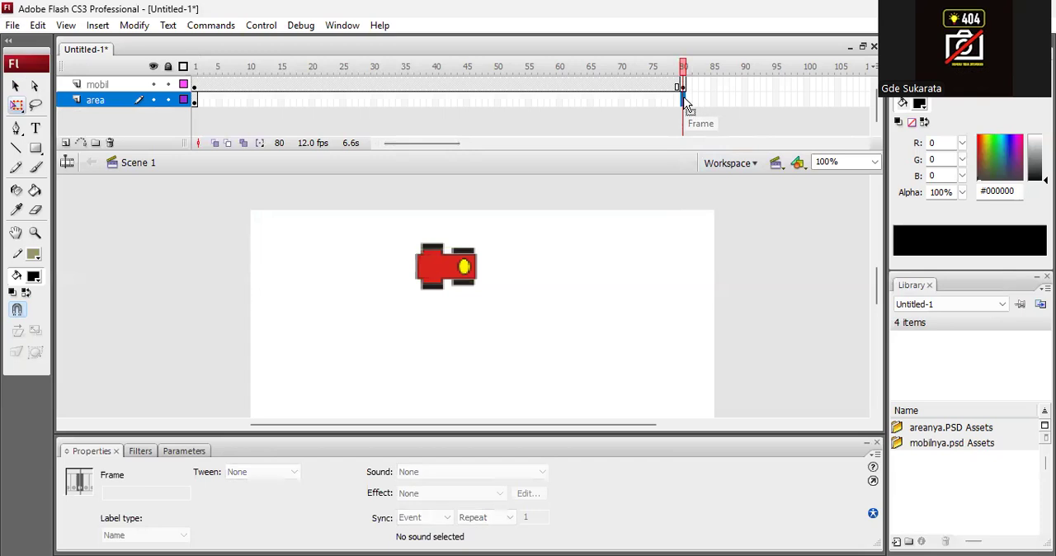
pyautogui.rightClick(684, 100)
pyautogui.click(763, 193)
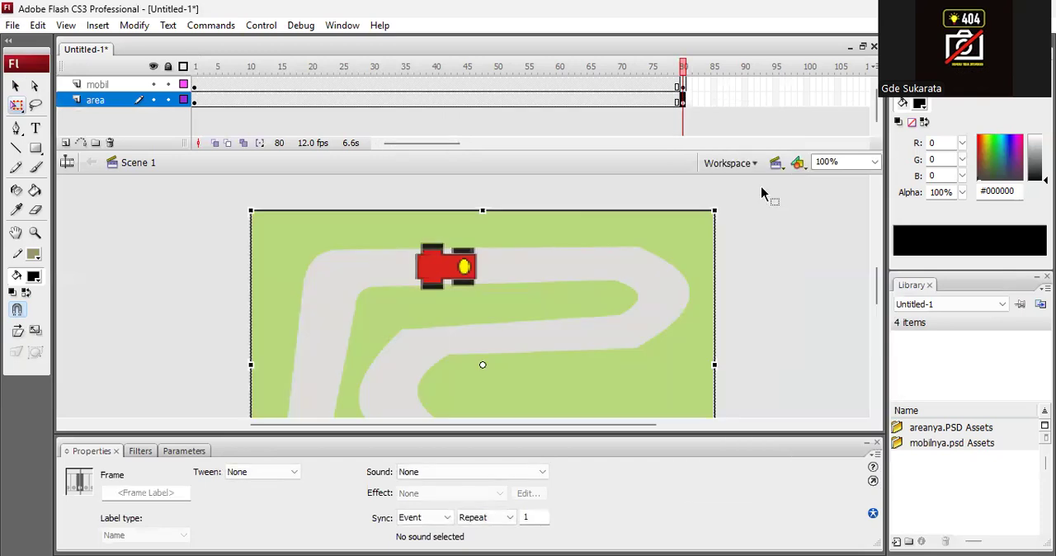
# Move the car on frame 80 to the track's left stretch at about X 46, Y 193, and create a motion tween across the mobil layer.
pyautogui.click(683, 86)
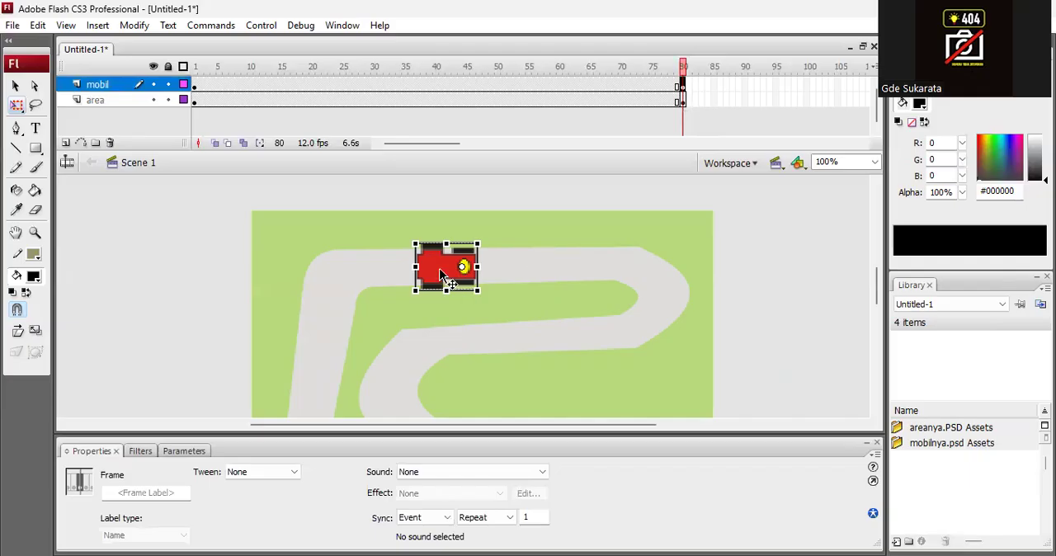
pyautogui.moveTo(440, 274); pyautogui.dragTo(311, 386)
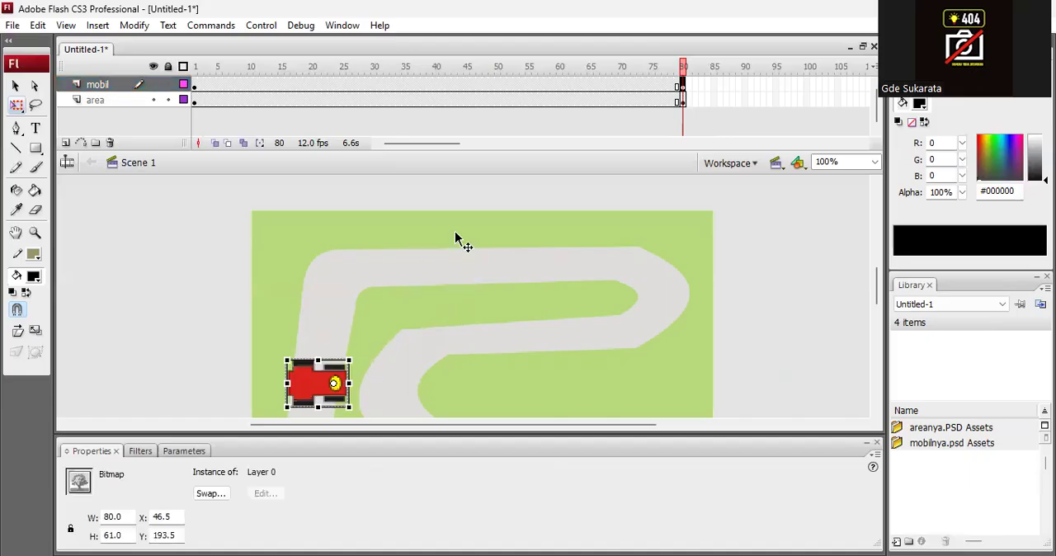
pyautogui.click(435, 83)
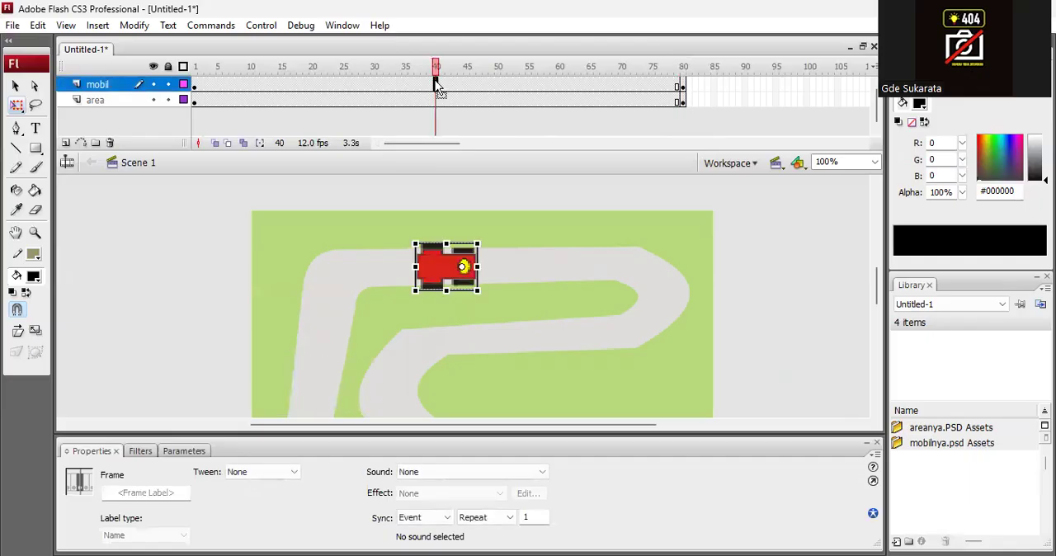
pyautogui.rightClick(437, 85)
pyautogui.click(479, 89)
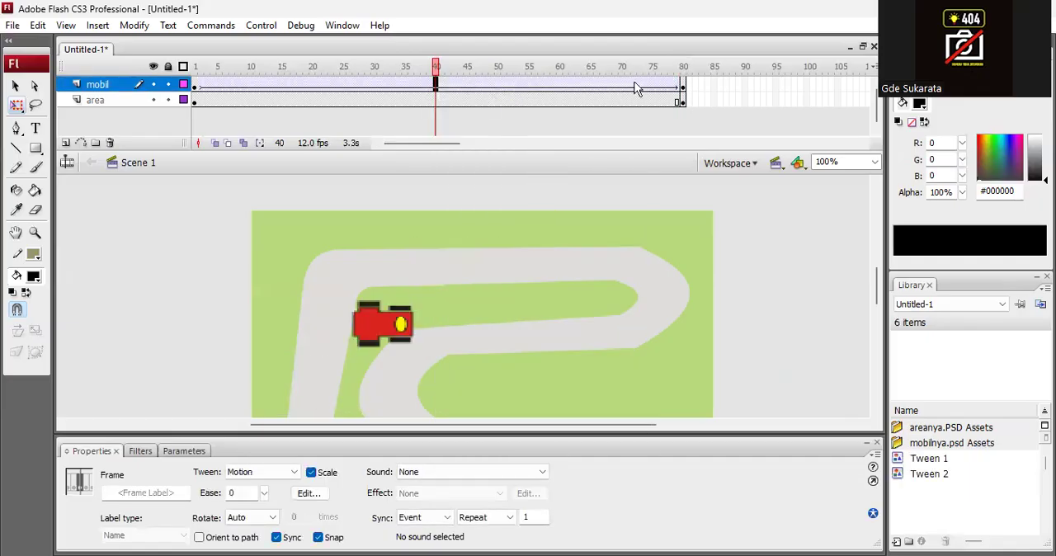
pyautogui.click(207, 73)
pyautogui.moveTo(206, 73); pyautogui.dragTo(284, 100)
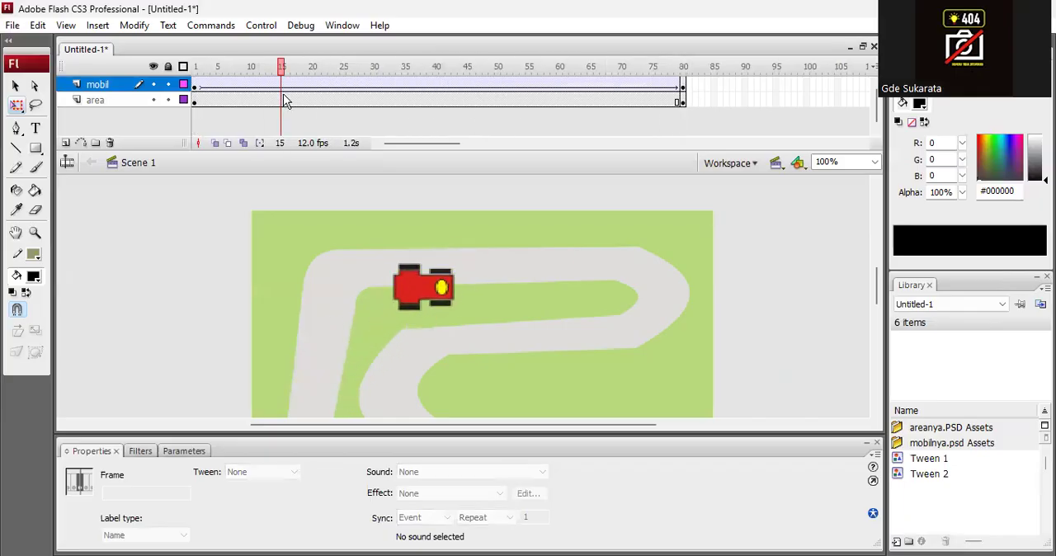
# Add a motion guide layer to the mobil layer.
pyautogui.click(103, 89)
pyautogui.rightClick(100, 82)
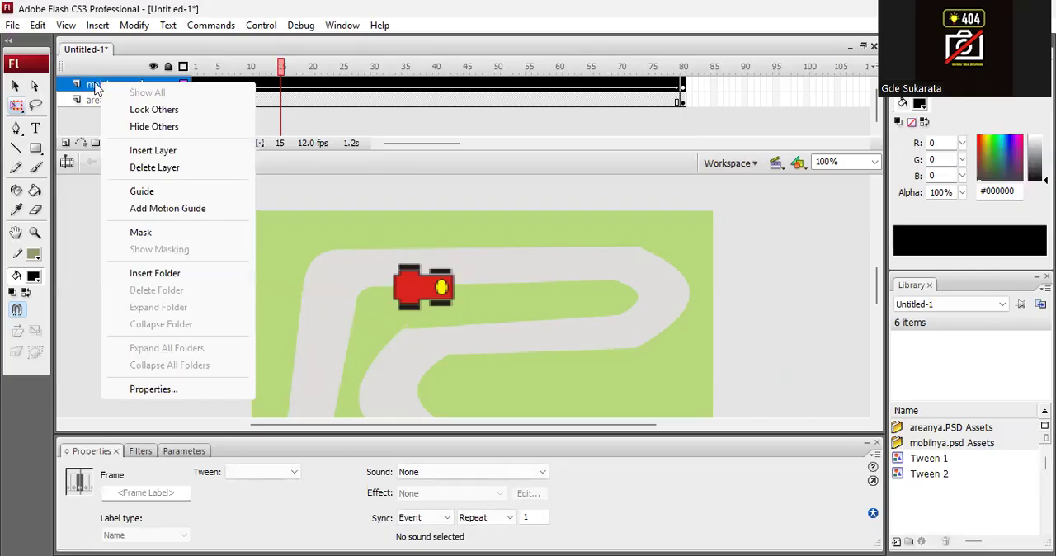
pyautogui.click(90, 90)
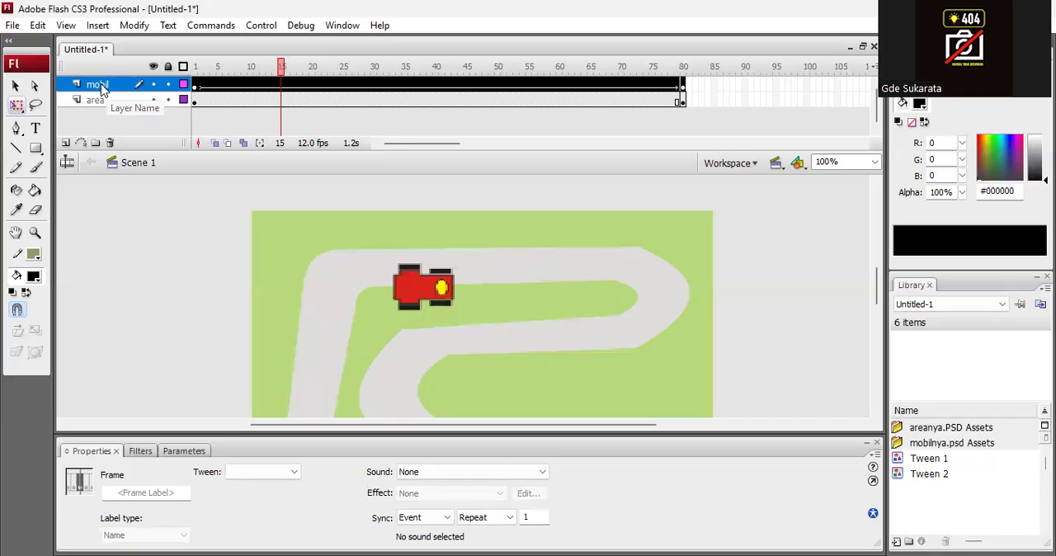
pyautogui.rightClick(102, 90)
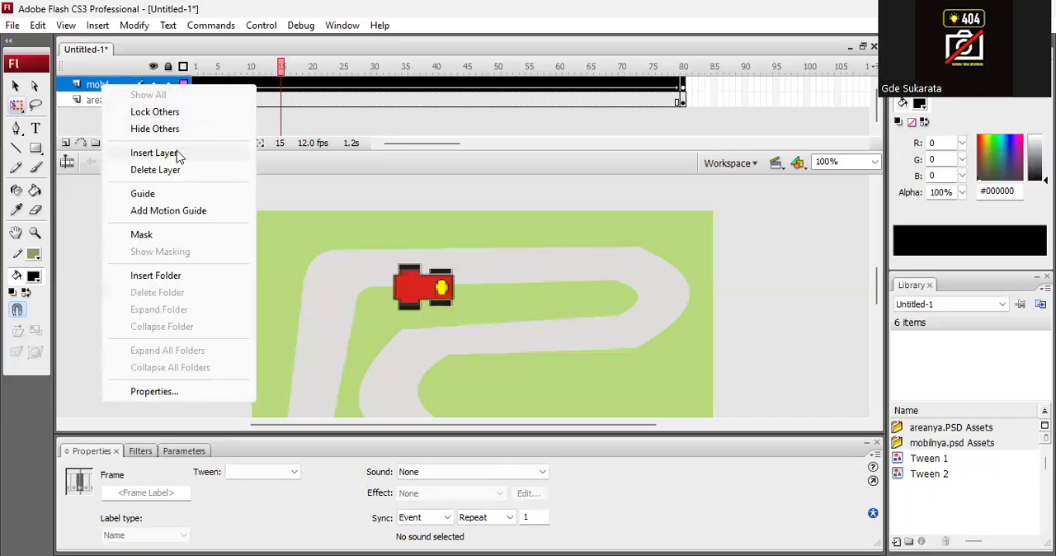
pyautogui.click(196, 213)
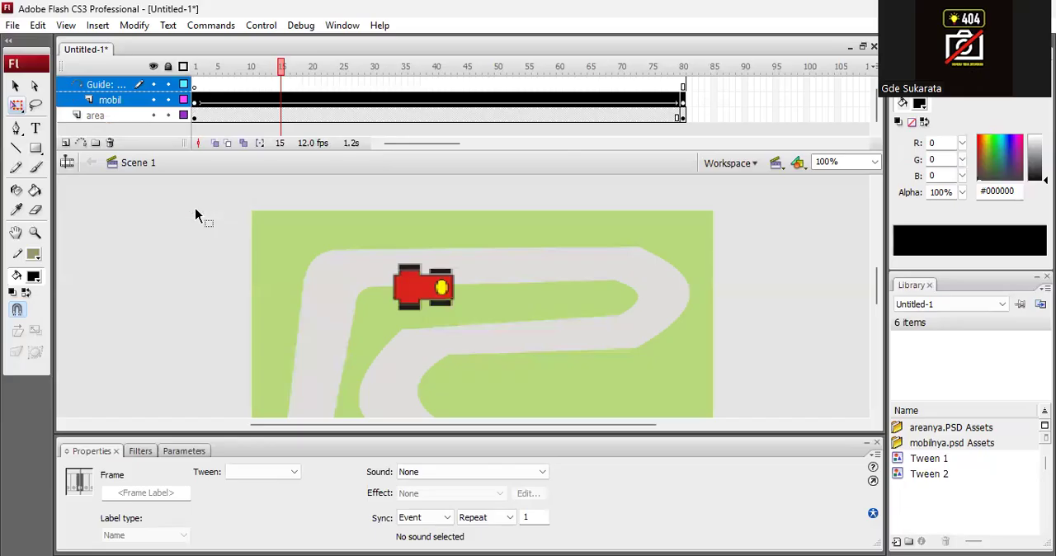
# Draw a Pen path on frame 1 of the guide layer, following the track's centre clockwise from the car's front around to its rear, leaving a small gap.
pyautogui.click(195, 85)
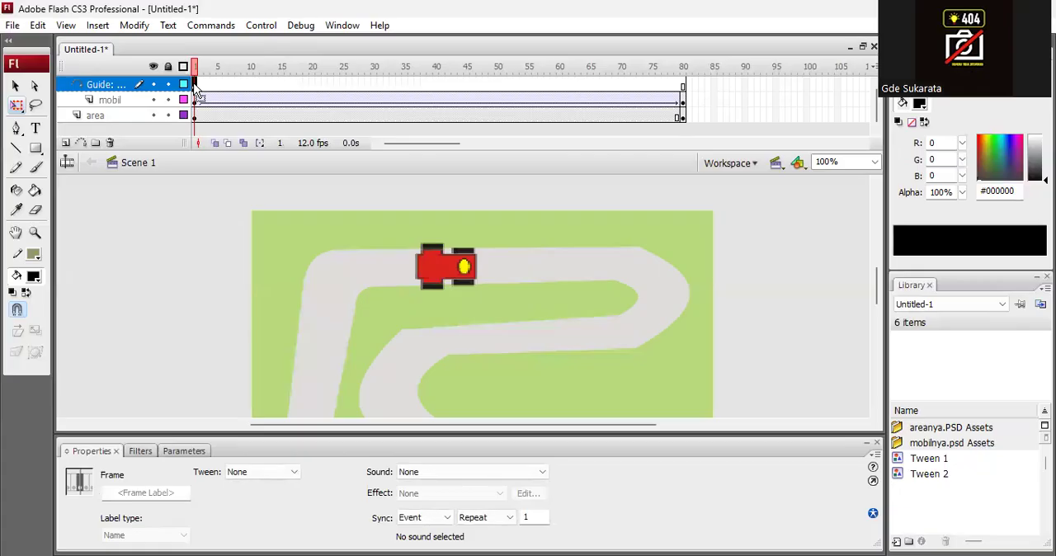
pyautogui.click(17, 132)
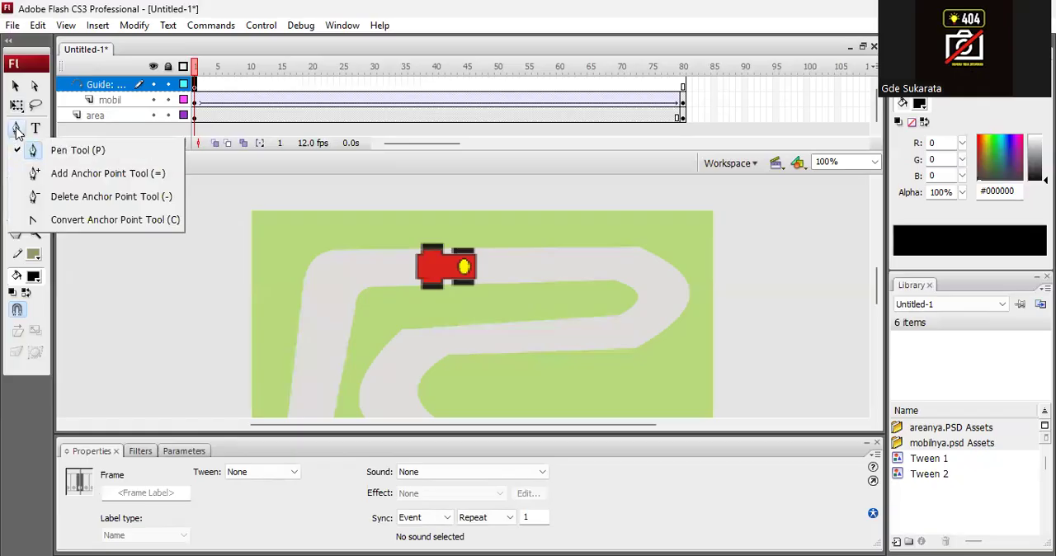
pyautogui.click(58, 146)
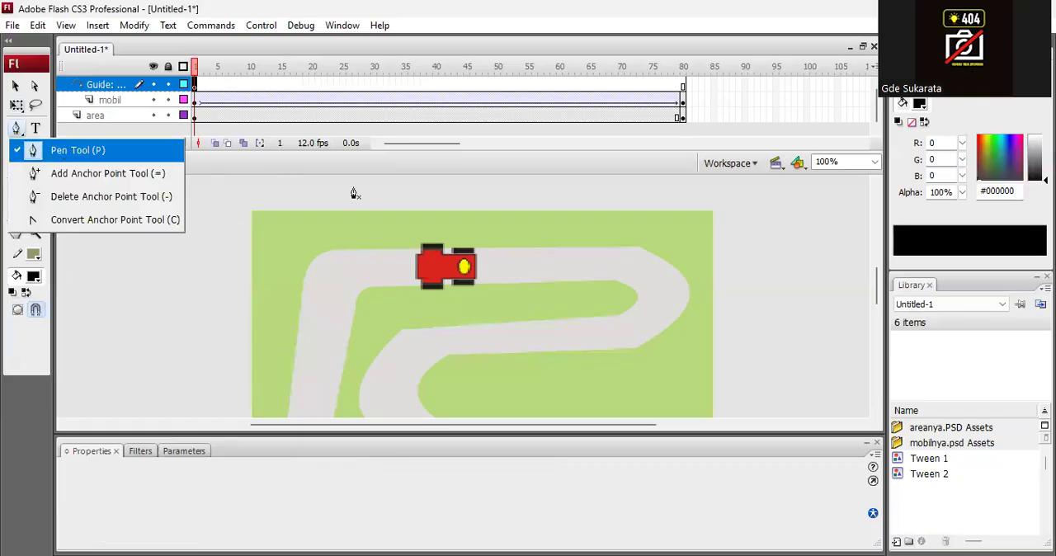
pyautogui.click(499, 265)
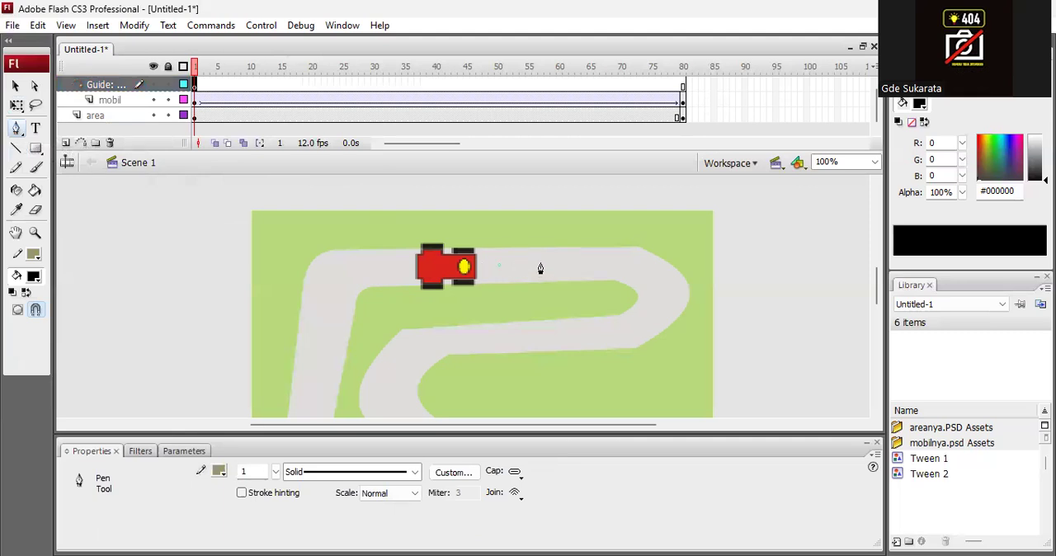
pyautogui.click(571, 265)
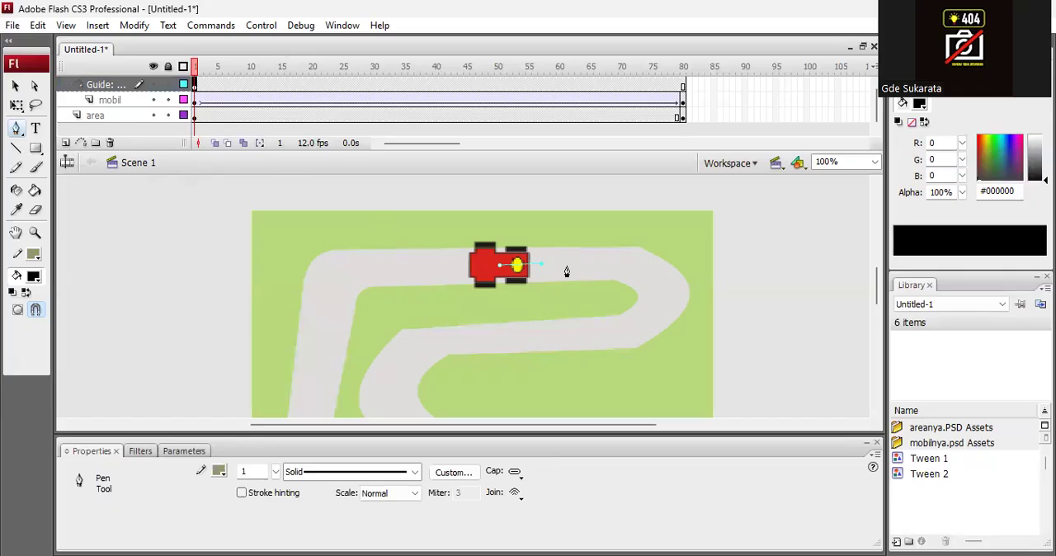
pyautogui.click(636, 275)
pyautogui.click(658, 293)
pyautogui.click(659, 313)
pyautogui.click(651, 325)
pyautogui.click(620, 332)
pyautogui.click(549, 331)
pyautogui.click(488, 338)
pyautogui.click(444, 342)
pyautogui.click(407, 363)
pyautogui.click(390, 381)
pyautogui.click(400, 405)
pyautogui.click(878, 413)
pyautogui.click(879, 413)
pyautogui.click(878, 413)
pyautogui.click(878, 413)
pyautogui.click(878, 414)
pyautogui.click(444, 316)
pyautogui.click(496, 323)
pyautogui.click(567, 323)
pyautogui.click(629, 327)
pyautogui.moveTo(657, 345); pyautogui.dragTo(655, 361)
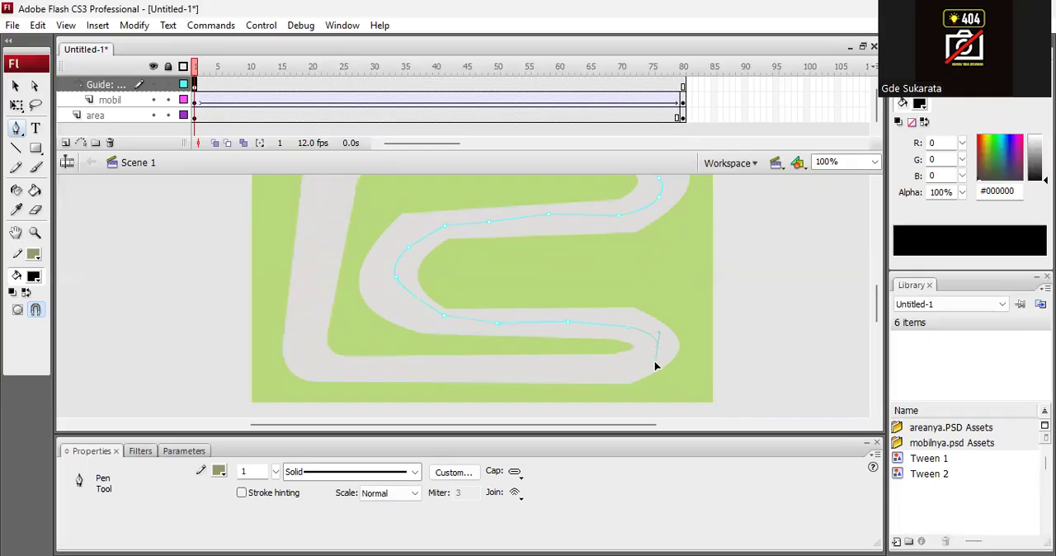
pyautogui.click(629, 372)
pyautogui.click(561, 375)
pyautogui.click(465, 373)
pyautogui.click(387, 374)
pyautogui.click(313, 363)
pyautogui.click(297, 335)
pyautogui.click(311, 259)
pyautogui.click(321, 214)
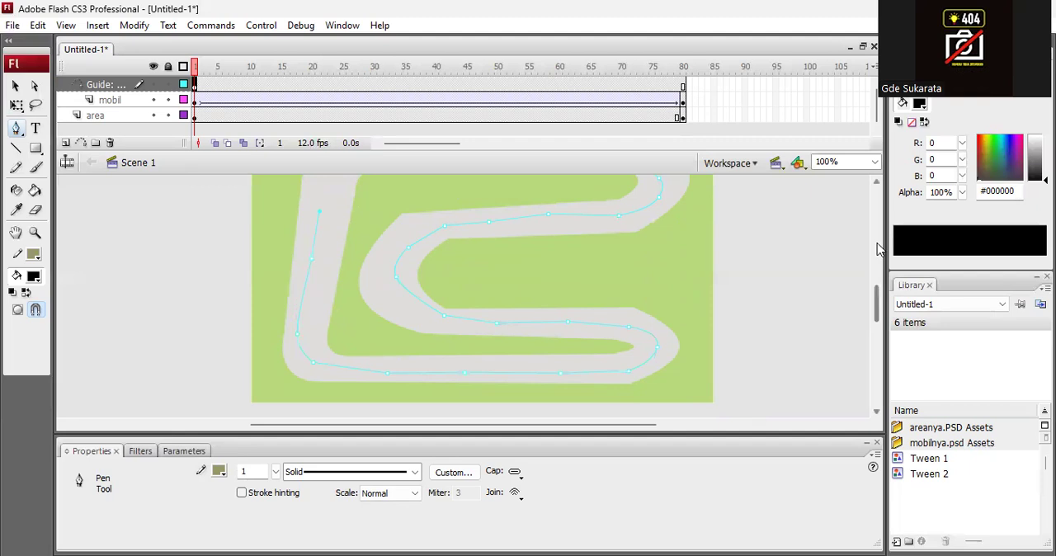
pyautogui.moveTo(879, 305); pyautogui.dragTo(880, 283)
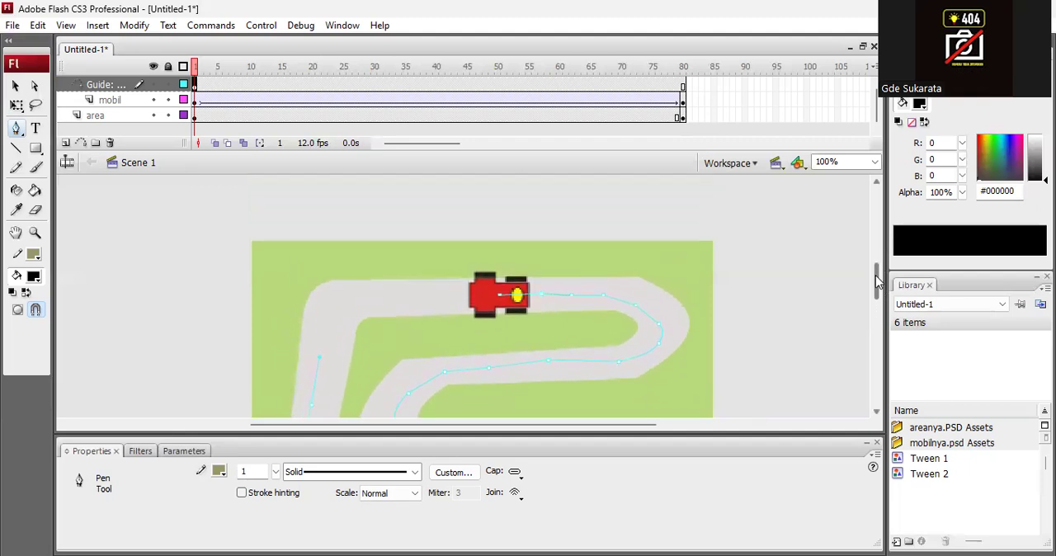
pyautogui.click(344, 309)
pyautogui.click(385, 299)
pyautogui.click(430, 296)
pyautogui.click(485, 295)
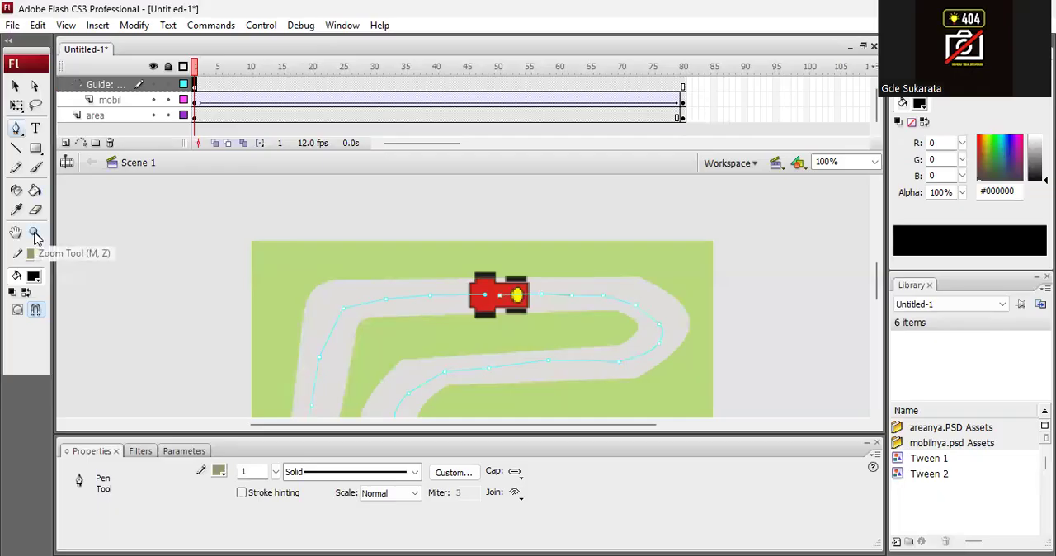
# Move the guide path's end anchor toward its start anchor on the car, leaving only a very small gap.
pyautogui.click(35, 235)
pyautogui.moveTo(450, 270); pyautogui.dragTo(515, 315)
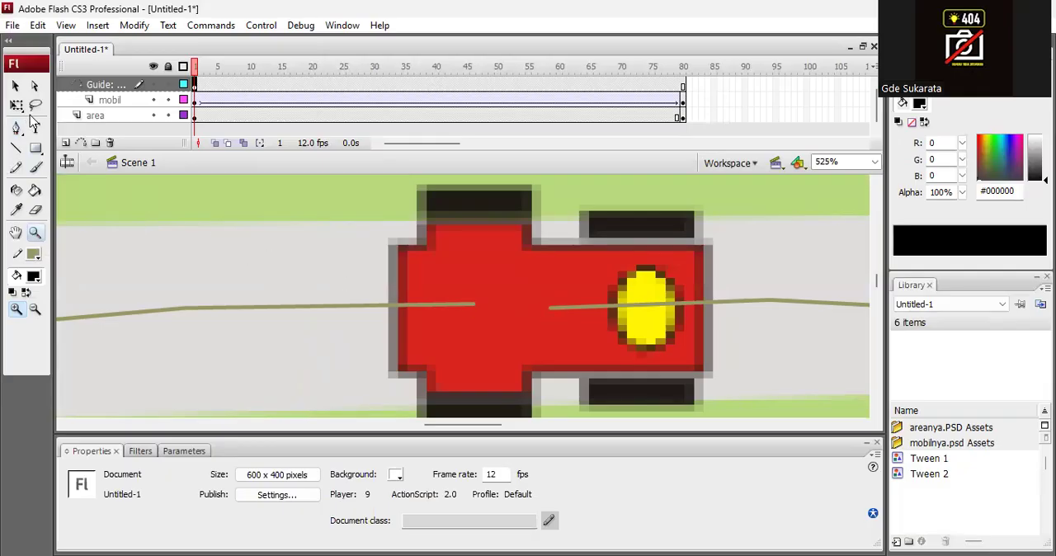
pyautogui.click(35, 88)
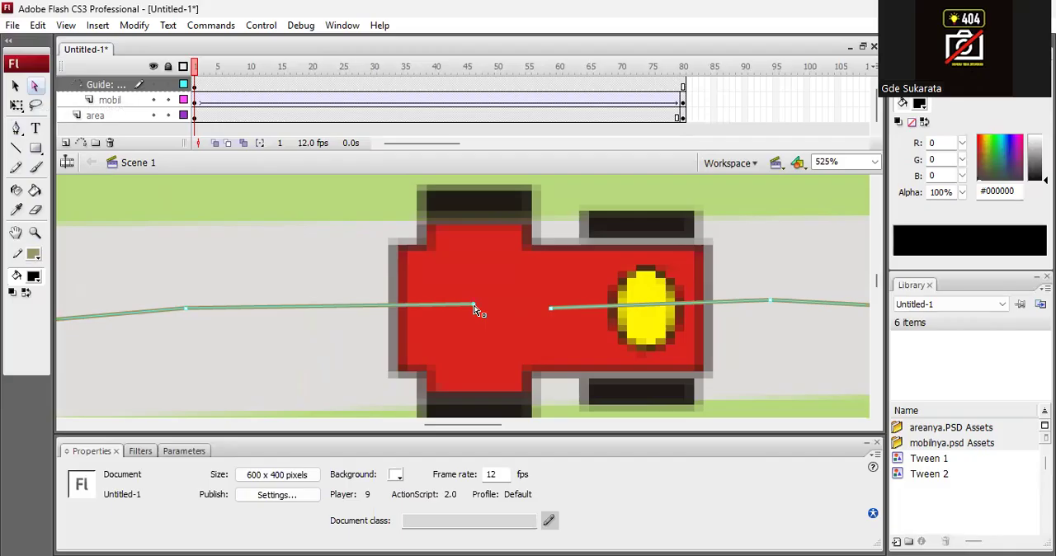
pyautogui.moveTo(474, 308); pyautogui.dragTo(534, 312)
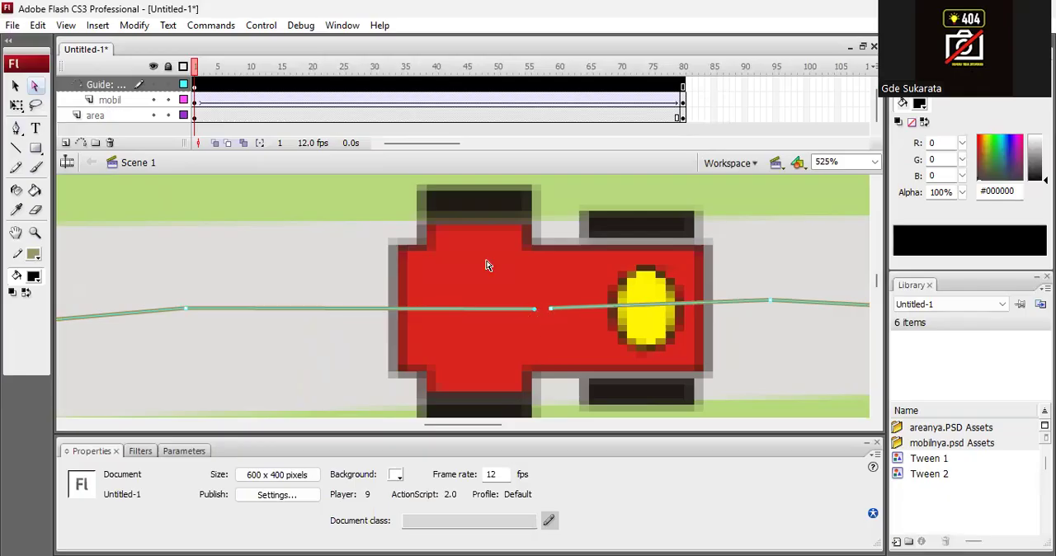
# Move the car on frame 80 of the mobil layer to the track's upper stretch, at about X 265, Y 39.
pyautogui.click(13, 89)
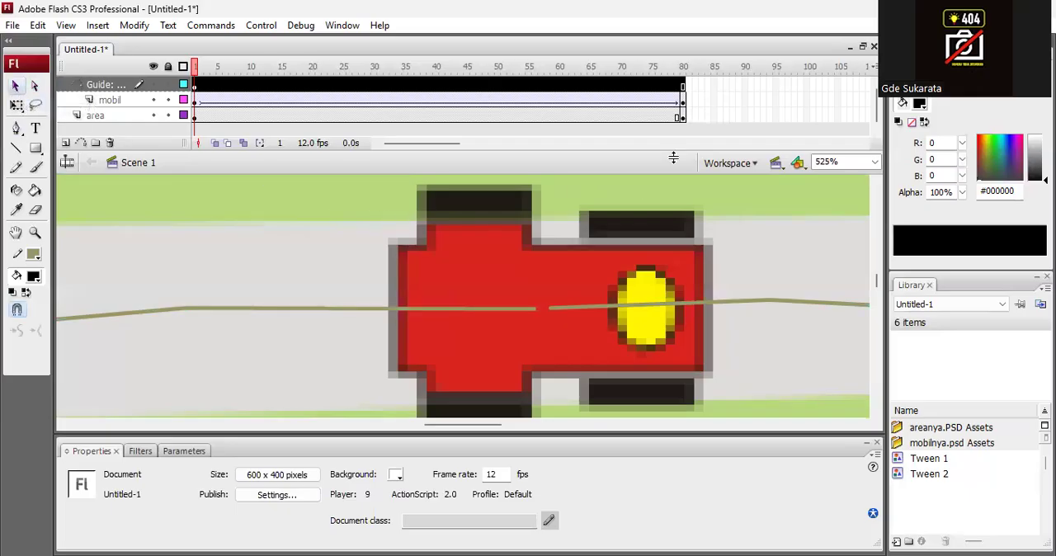
pyautogui.click(683, 100)
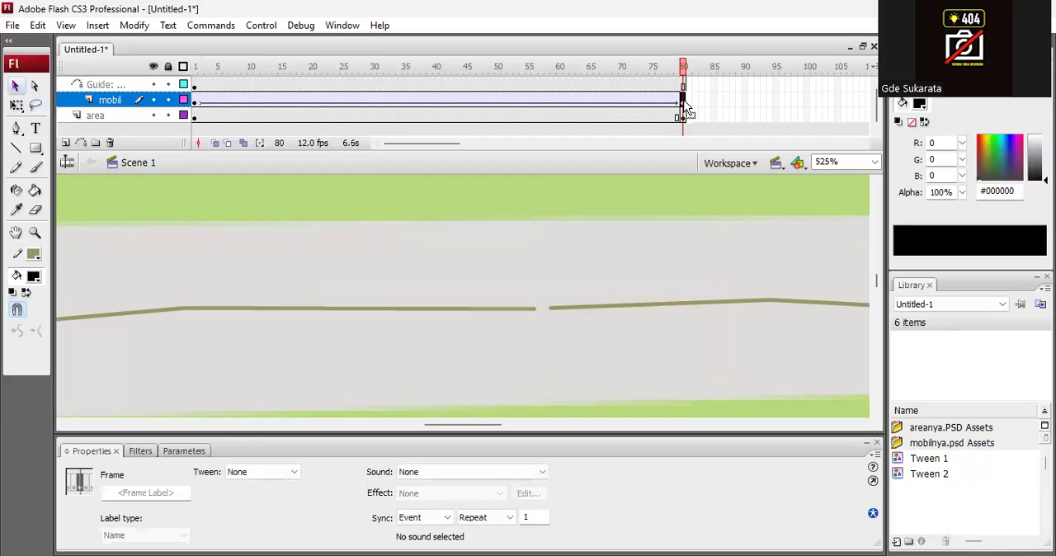
pyautogui.press('F6')
pyautogui.hotkey('ctrl', '-')
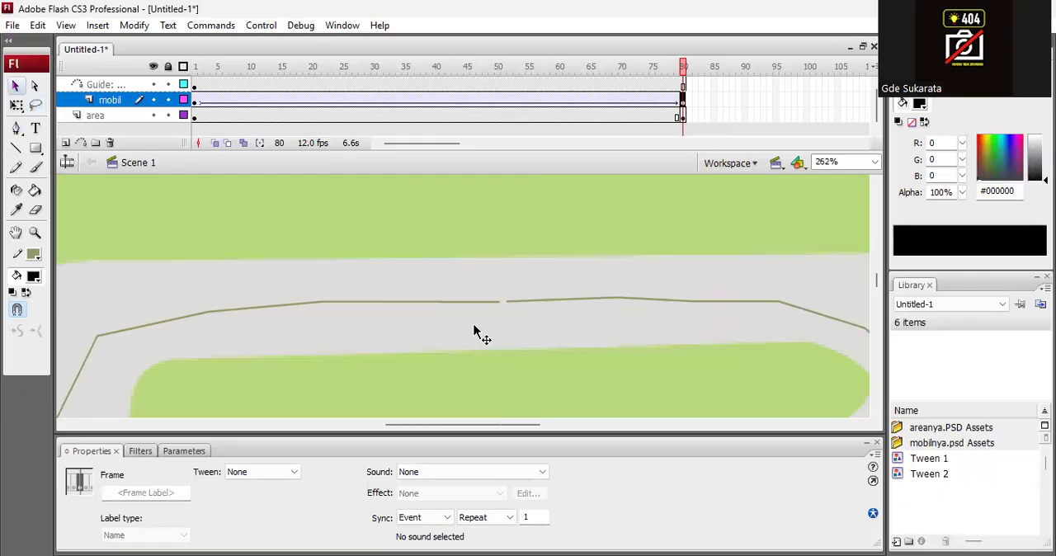
pyautogui.hotkey('ctrl', '-')
pyautogui.hotkey('ctrl', '-')
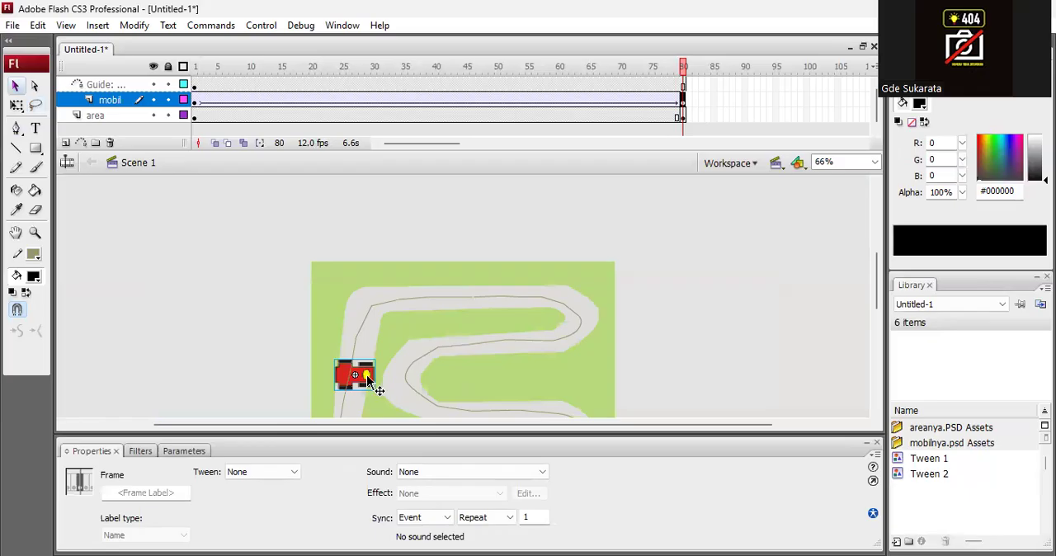
pyautogui.moveTo(366, 374); pyautogui.dragTo(455, 285)
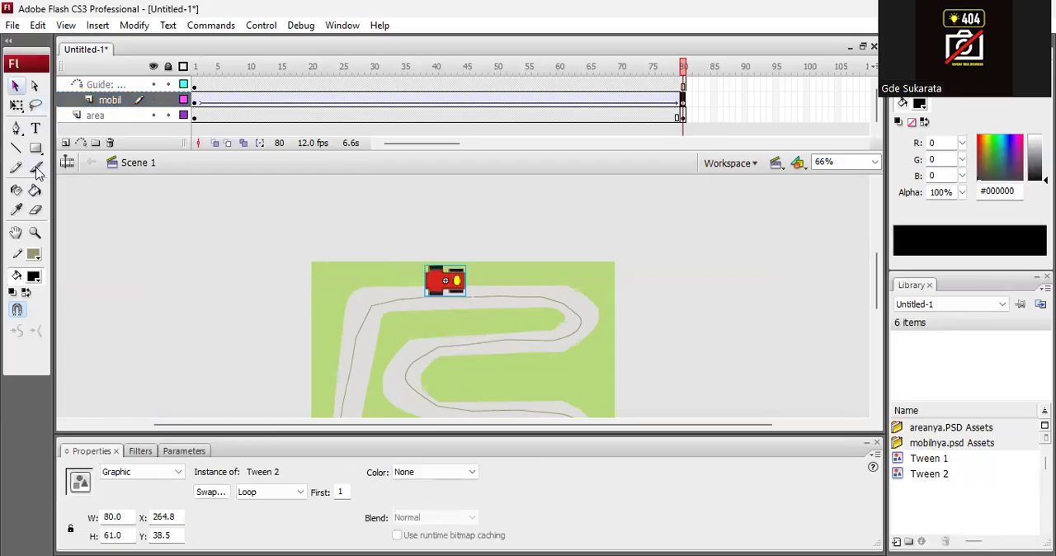
# Try to snap the car's centre onto the guide path left of the gap, placing it at about X 259, Y 57.
pyautogui.click(34, 233)
pyautogui.moveTo(413, 247); pyautogui.dragTo(515, 327)
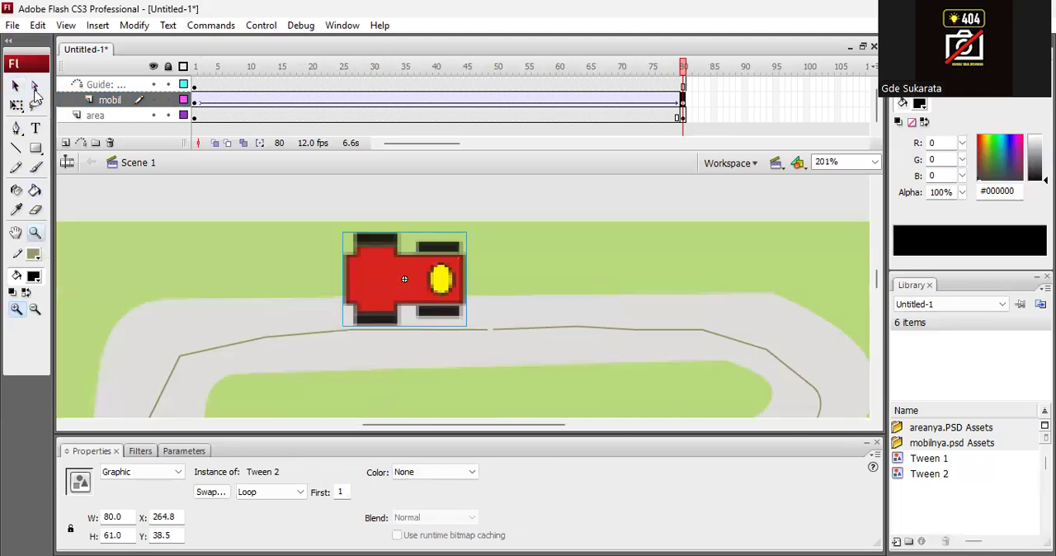
pyautogui.click(34, 89)
pyautogui.click(15, 88)
pyautogui.click(430, 203)
pyautogui.click(434, 275)
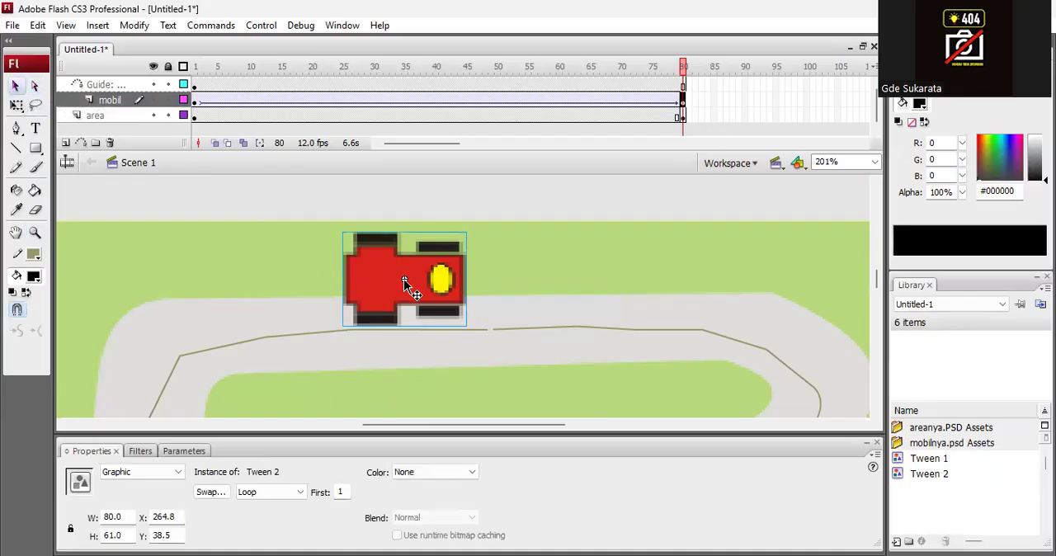
pyautogui.moveTo(404, 281); pyautogui.dragTo(399, 334)
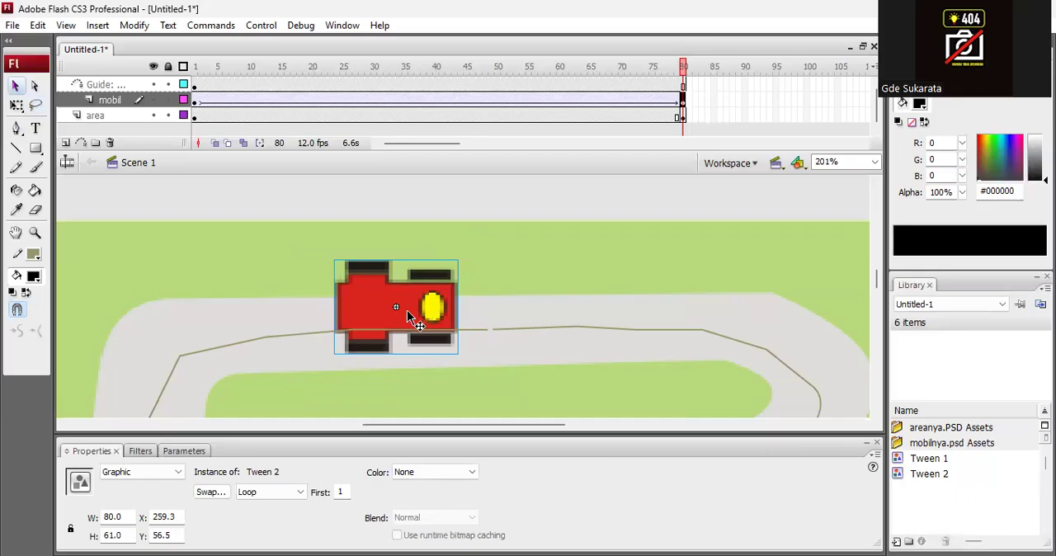
pyautogui.doubleClick(407, 310)
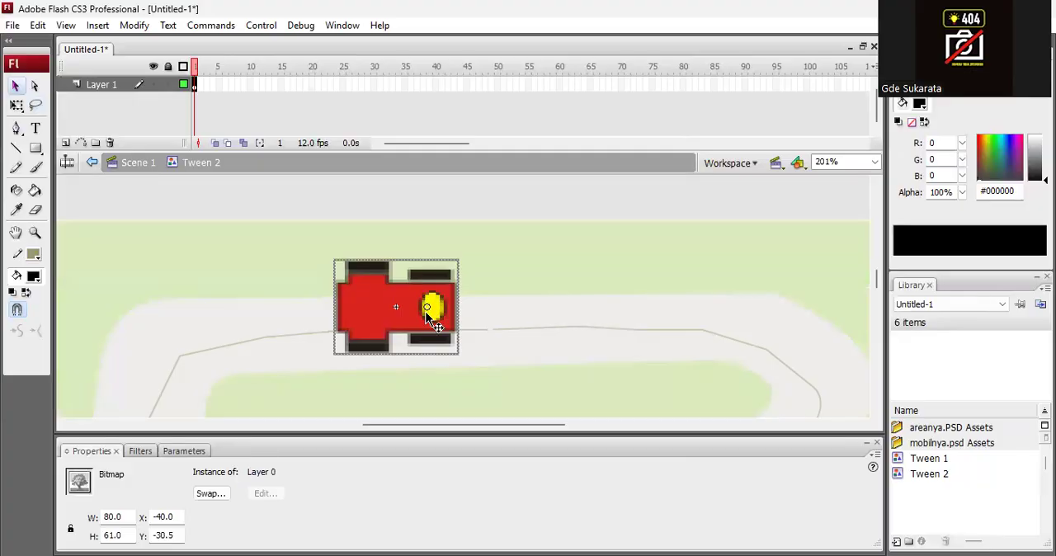
pyautogui.click(139, 165)
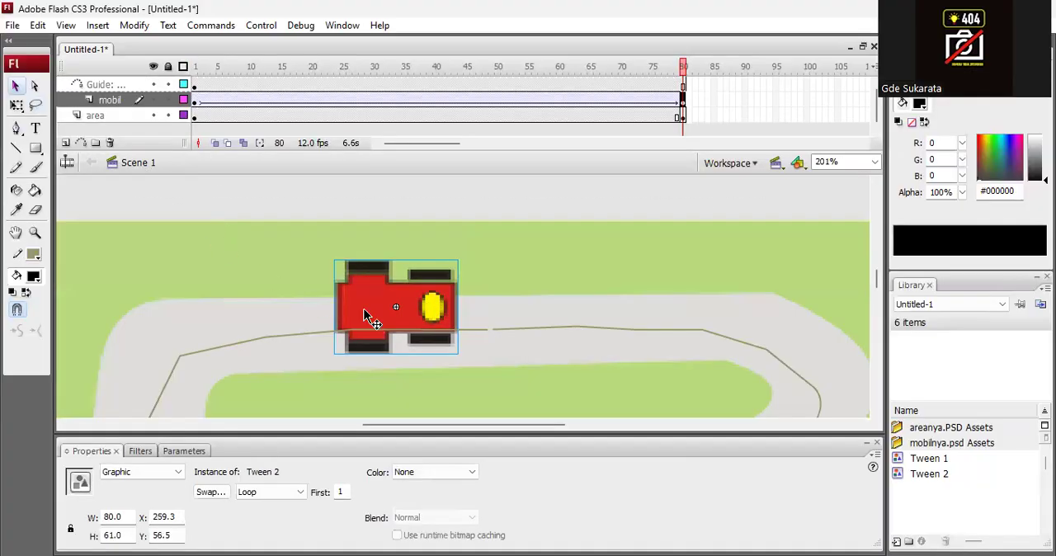
# Reposition the car on frame 80 so its centre snaps to the guide path's end point, at about X 318, Y 71.
pyautogui.moveTo(426, 314); pyautogui.dragTo(388, 365)
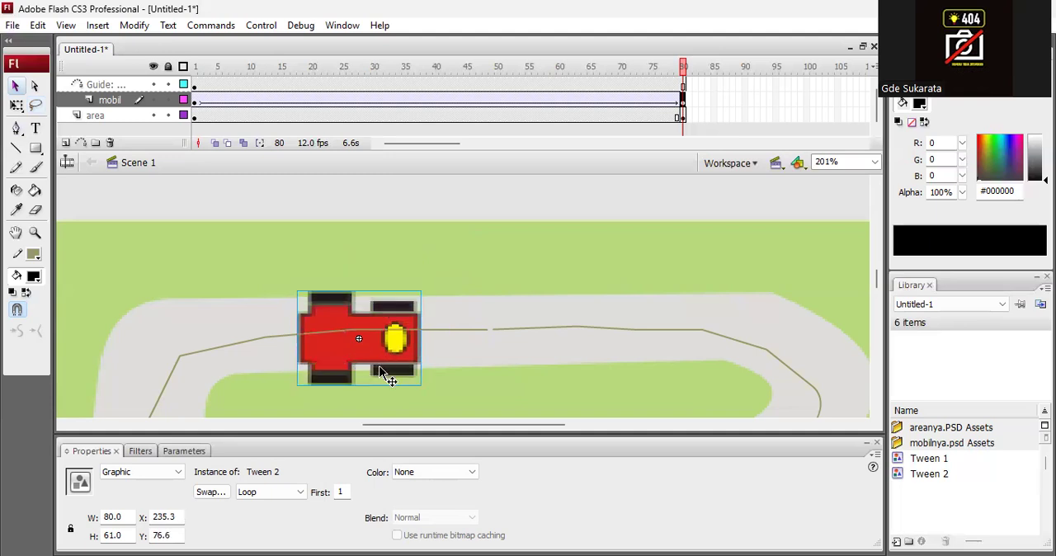
pyautogui.moveTo(372, 316); pyautogui.dragTo(276, 212)
pyautogui.moveTo(301, 259); pyautogui.dragTo(335, 260)
pyautogui.press('Right')
pyautogui.press('Right')
pyautogui.press('Right')
pyautogui.press('Right')
pyautogui.press('Right')
pyautogui.press('Right')
pyautogui.press('Right')
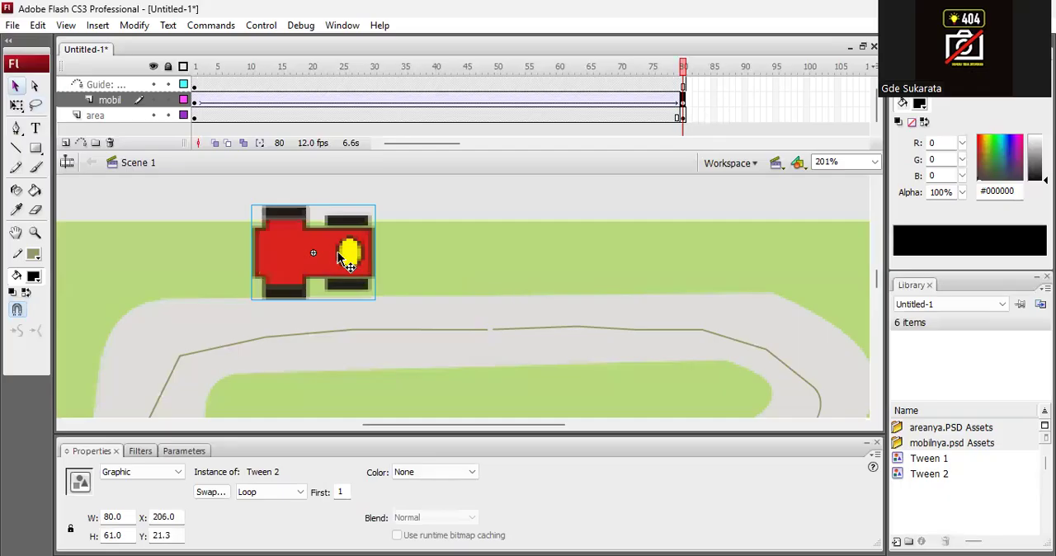
pyautogui.moveTo(345, 258); pyautogui.dragTo(509, 345)
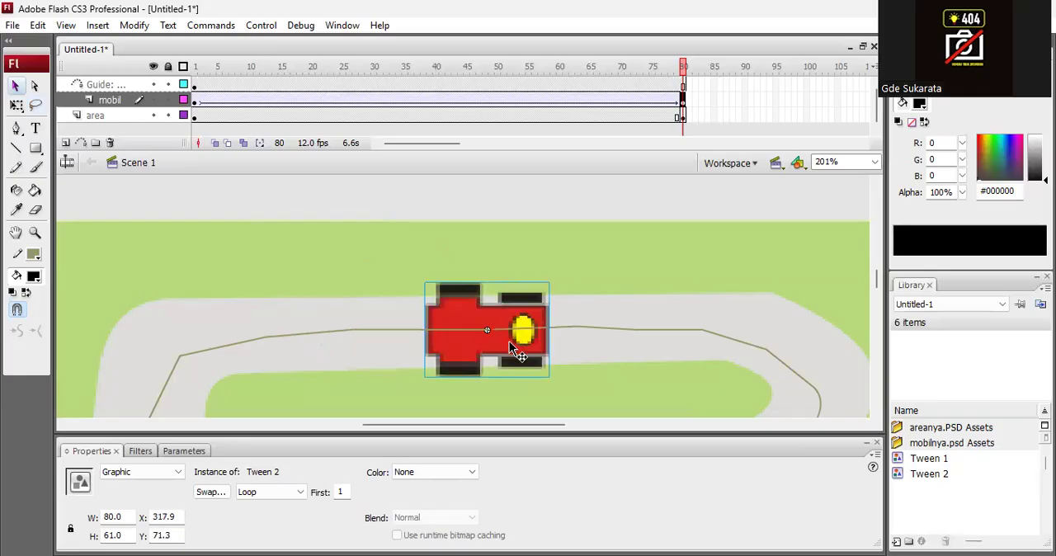
# Scrub the timeline back to frame 69 and test the movie to check the car's motion around the track.
pyautogui.moveTo(681, 71); pyautogui.dragTo(618, 80)
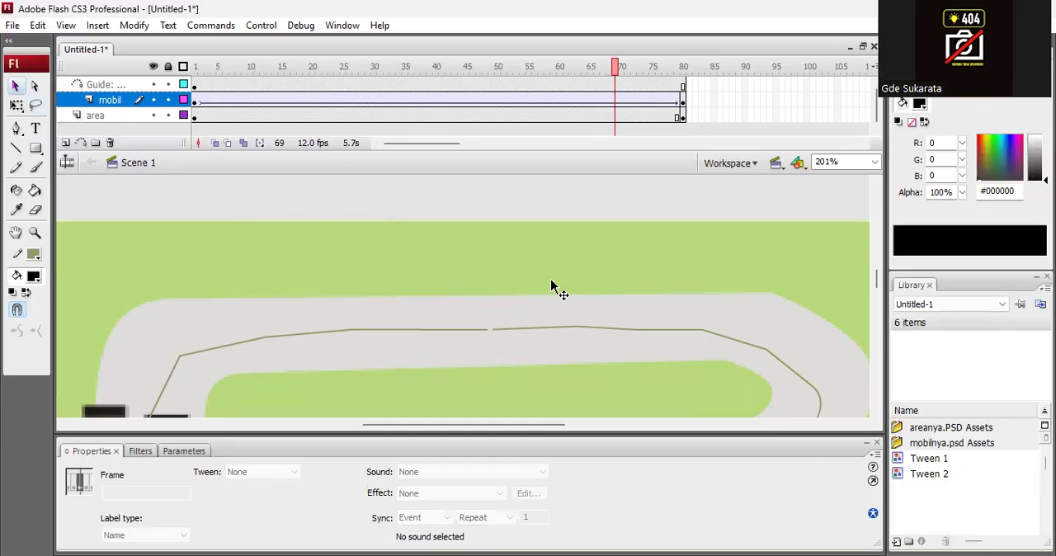
pyautogui.hotkey('ctrl', '1')
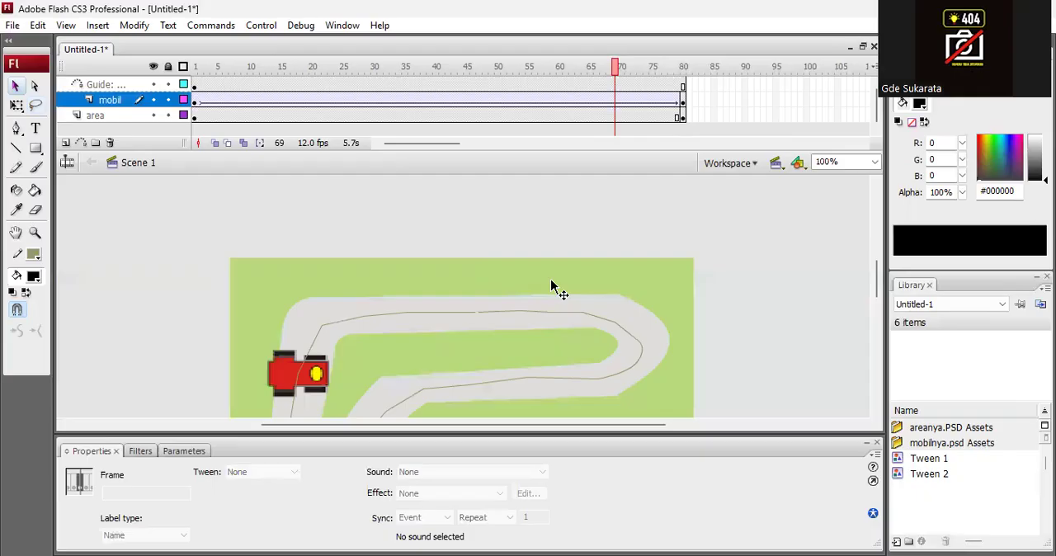
pyautogui.hotkey('ctrl', 'Return')
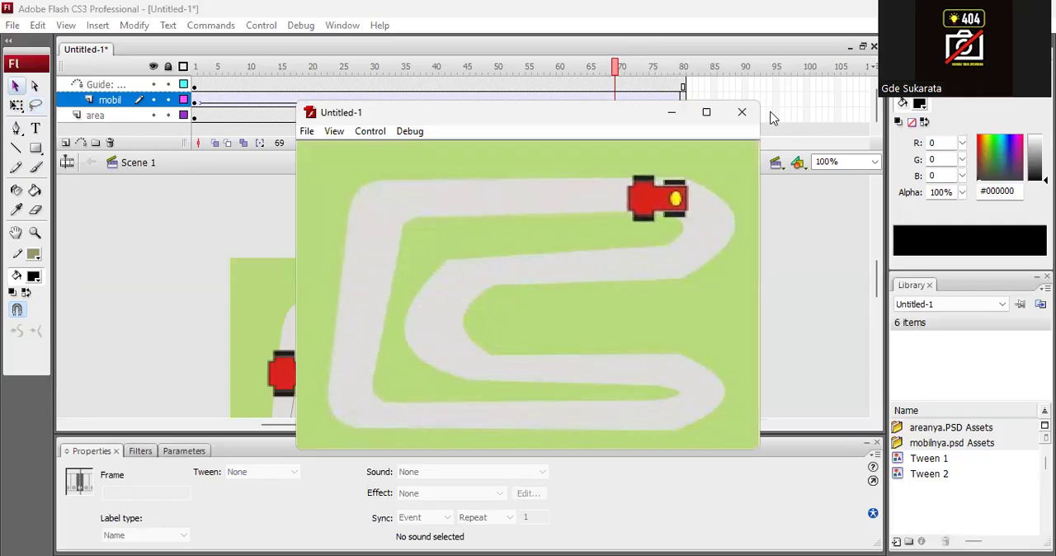
pyautogui.click(740, 112)
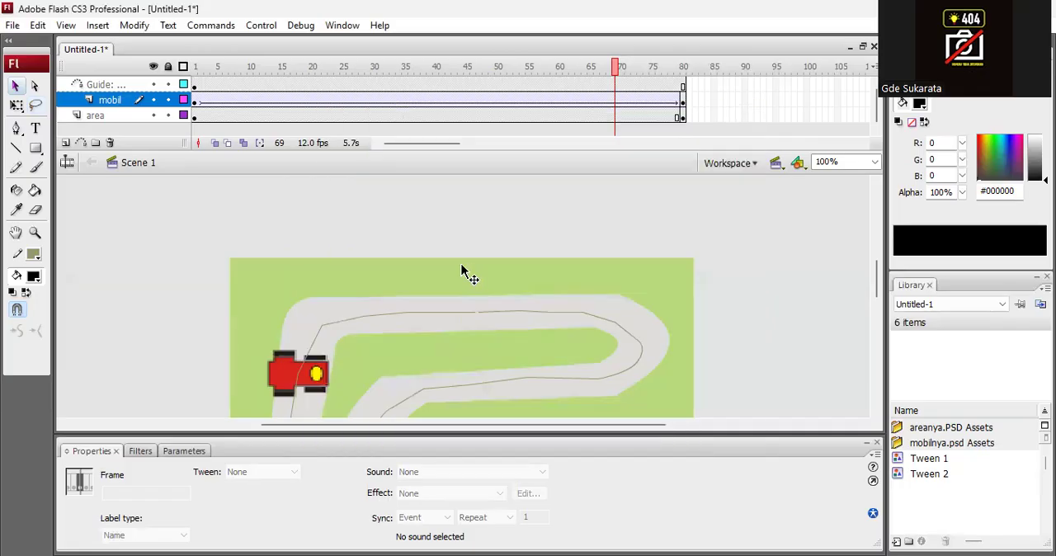
# Turn on Orient to path for the motion tween on the mobil layer.
pyautogui.click(237, 99)
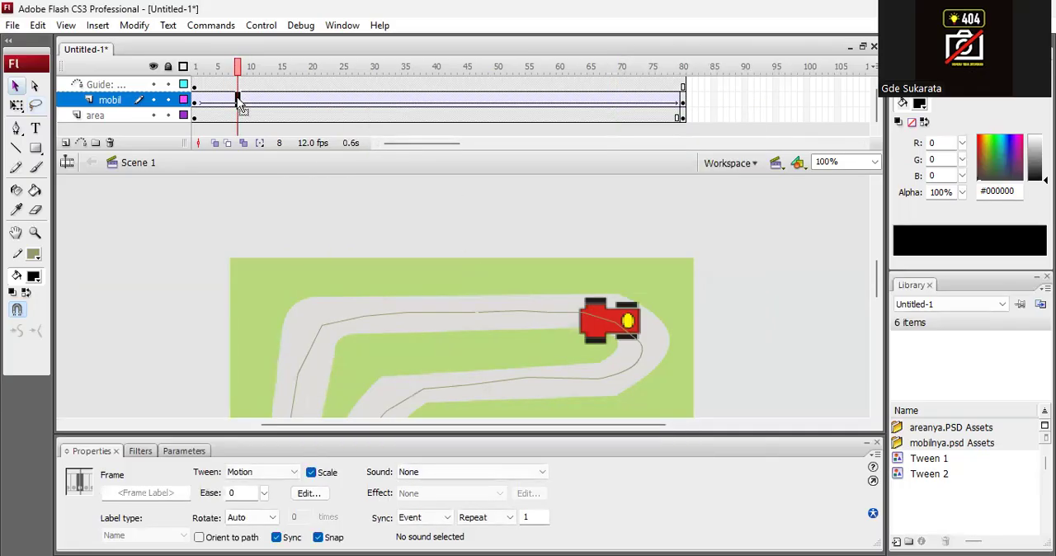
pyautogui.click(199, 537)
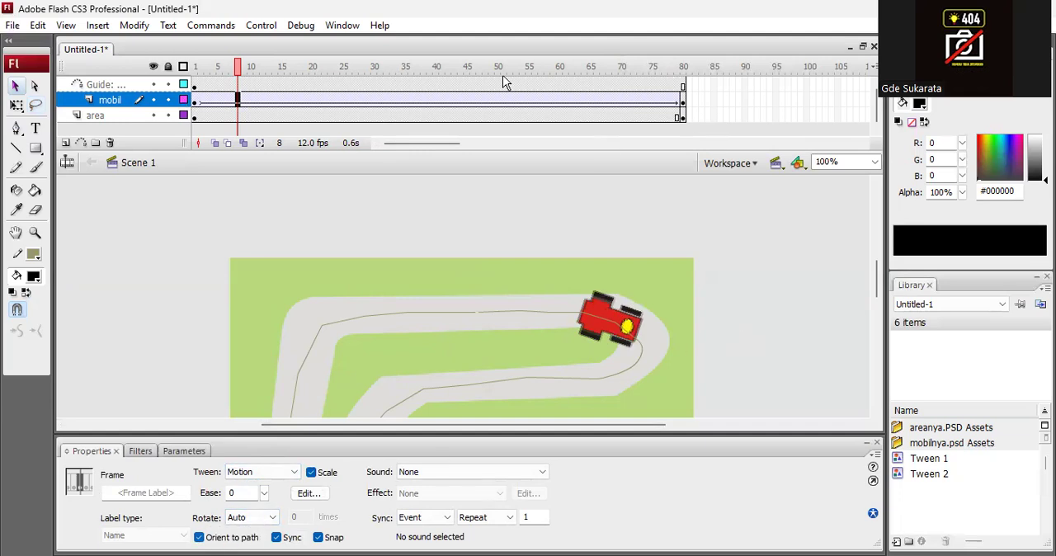
# Scrub the timeline through to frame 69 and test the movie to check the car's rotation along the guide path.
pyautogui.moveTo(194, 68); pyautogui.dragTo(295, 80)
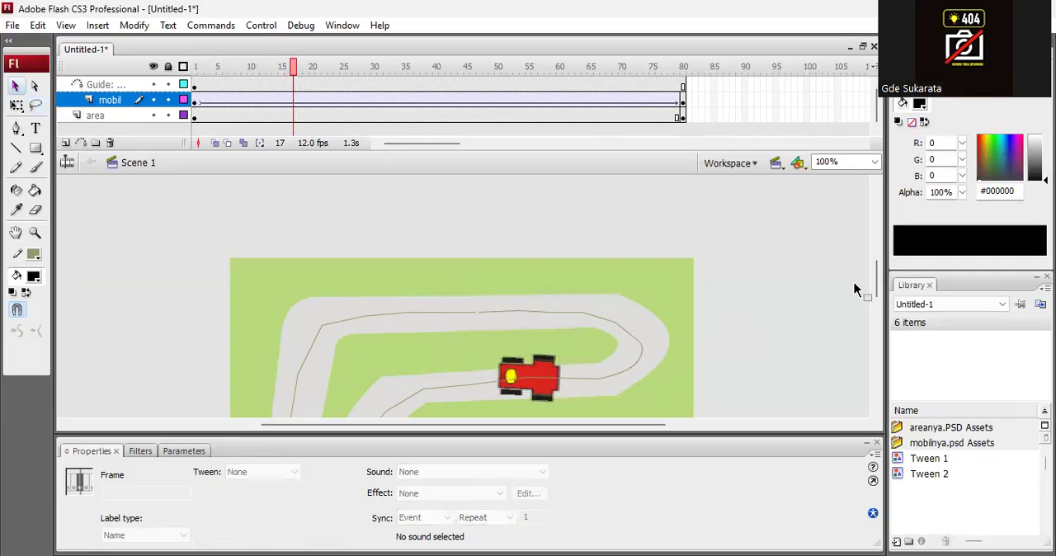
pyautogui.moveTo(875, 277); pyautogui.dragTo(879, 303)
pyautogui.moveTo(294, 78); pyautogui.dragTo(619, 122)
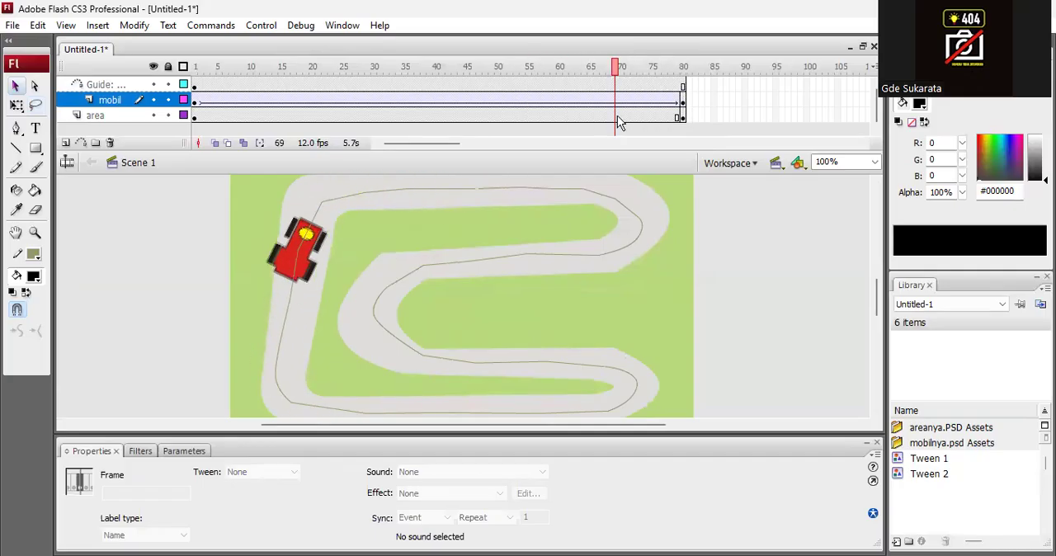
pyautogui.hotkey('ctrl', 'Return')
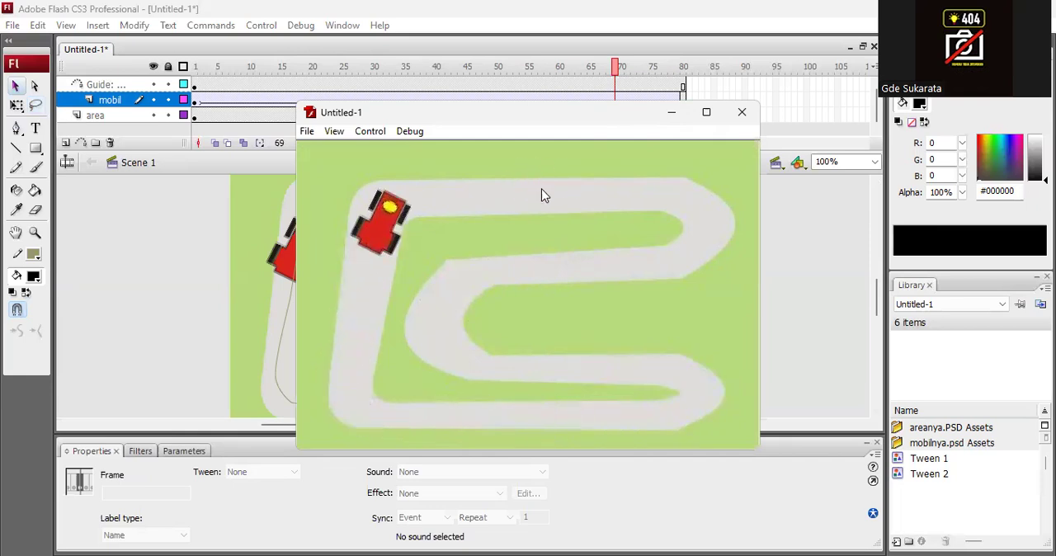
pyautogui.click(742, 112)
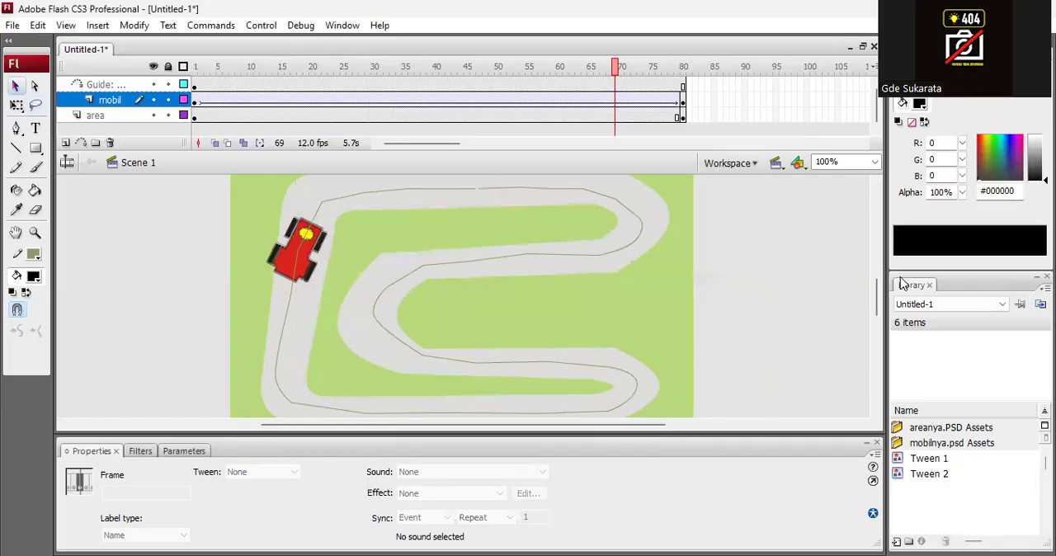
# Import pohonnya.PSD to the stage with the area layer active, and undo the import.
pyautogui.moveTo(880, 299); pyautogui.dragTo(880, 287)
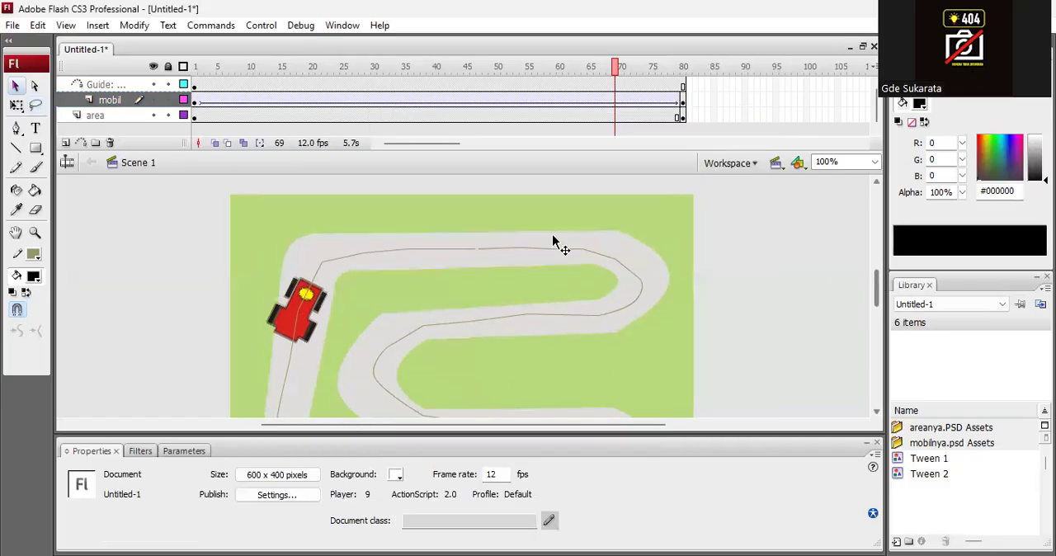
pyautogui.click(81, 85)
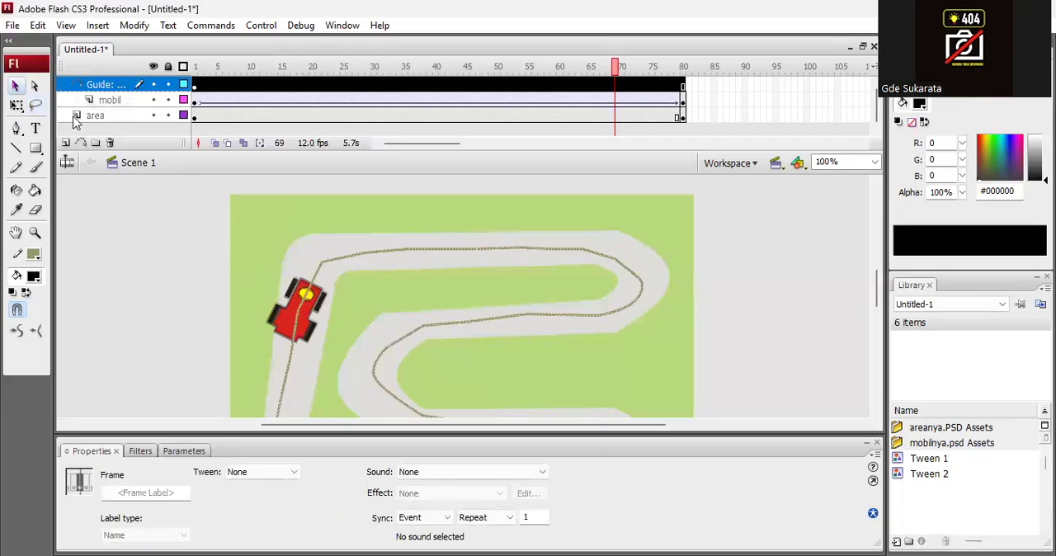
pyautogui.click(74, 119)
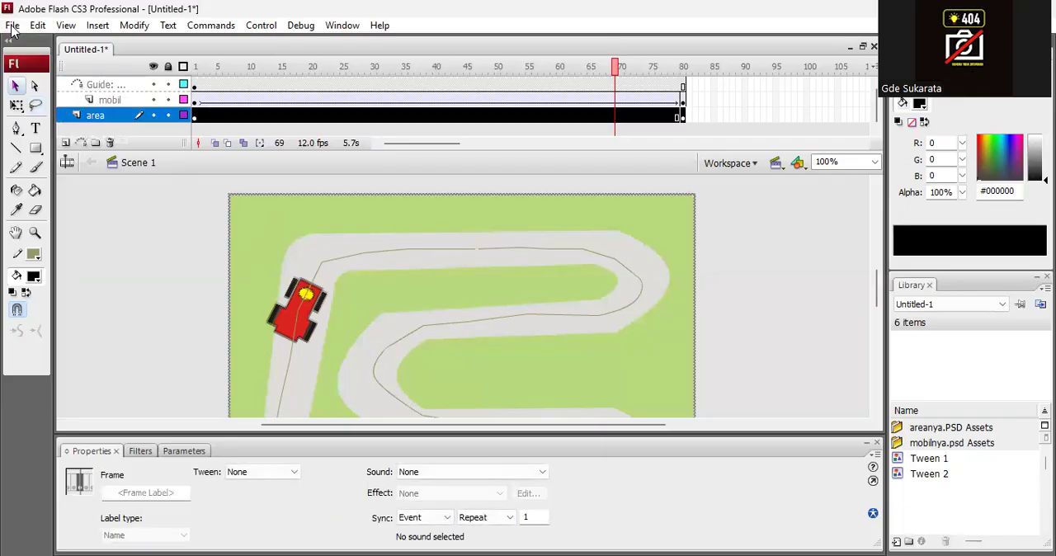
pyautogui.click(12, 26)
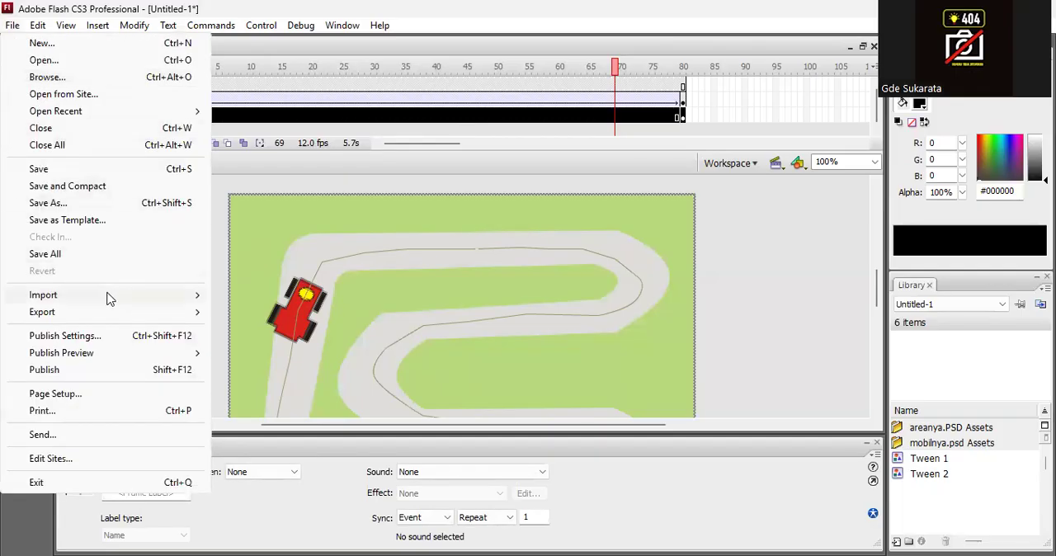
pyautogui.moveTo(110, 299)
pyautogui.click(311, 299)
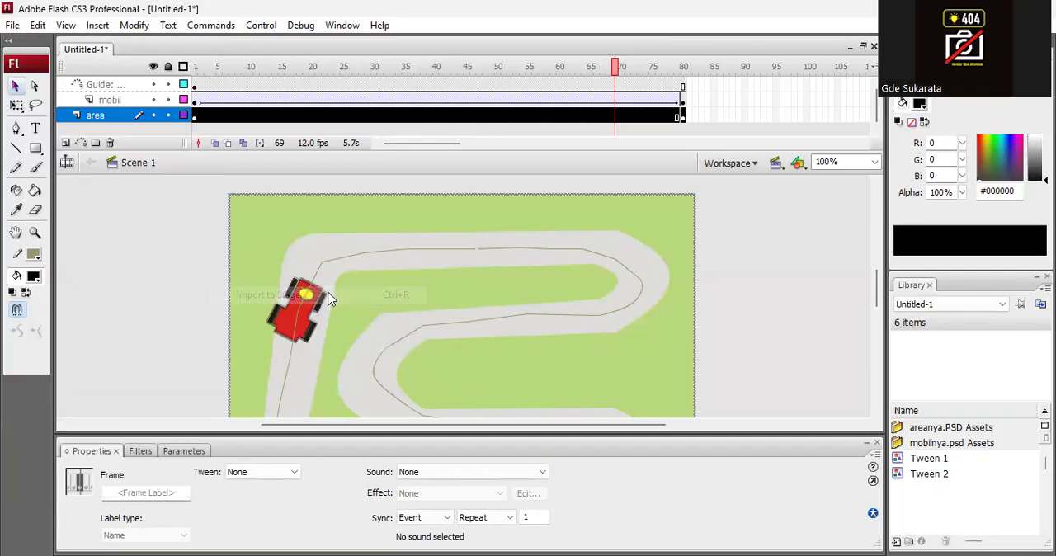
pyautogui.click(446, 271)
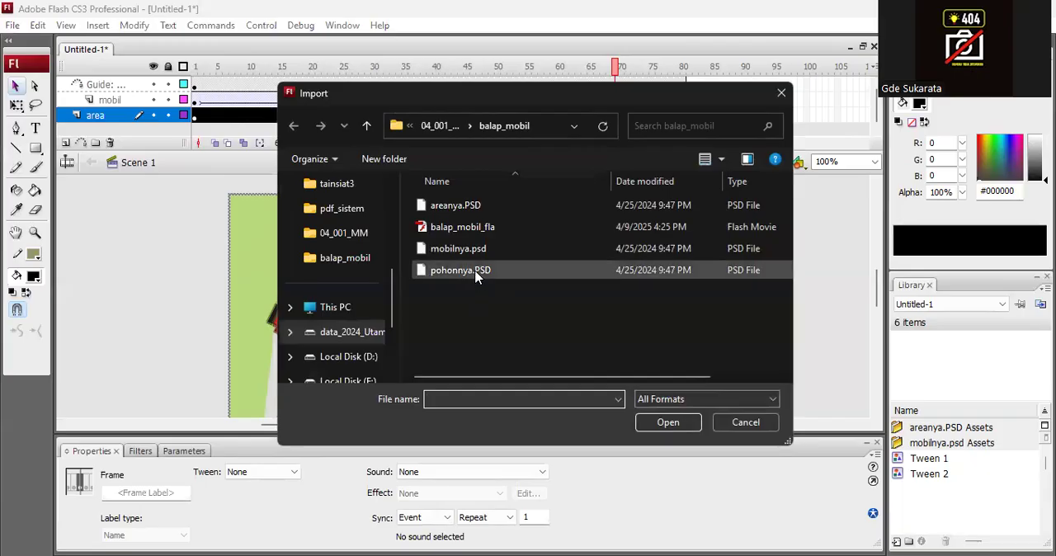
pyautogui.click(660, 425)
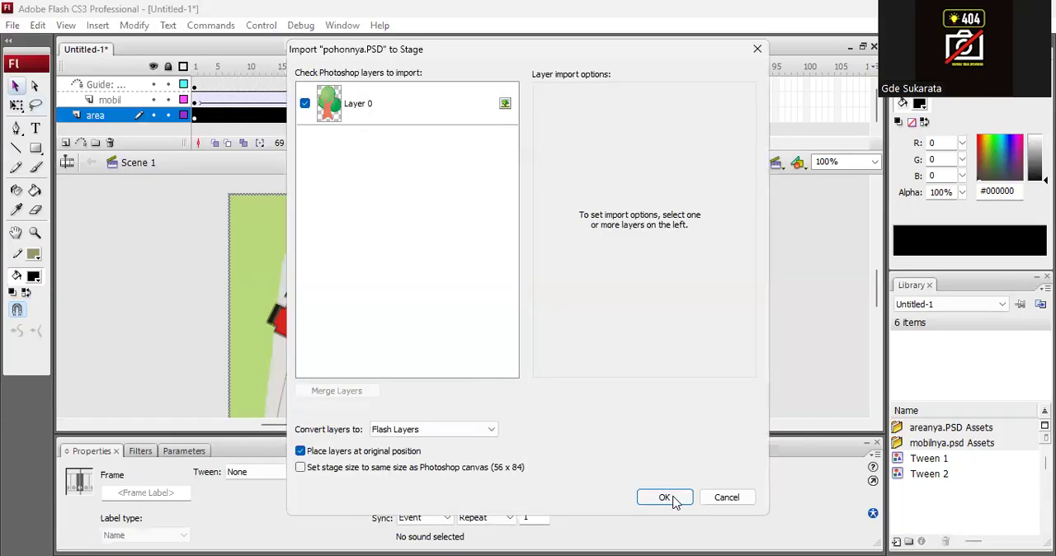
pyautogui.press('Return')
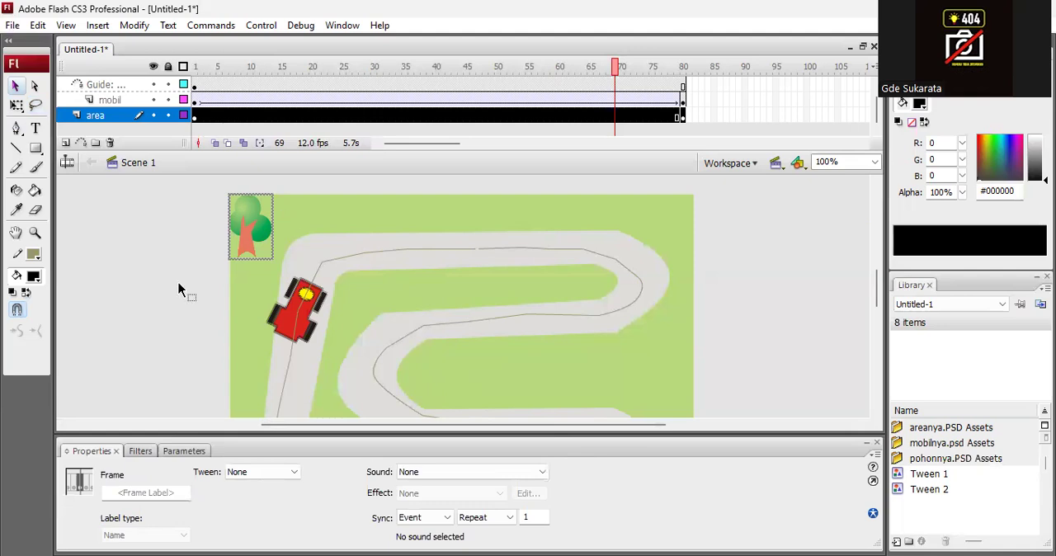
pyautogui.hotkey('ctrl', 'z')
pyautogui.click(86, 191)
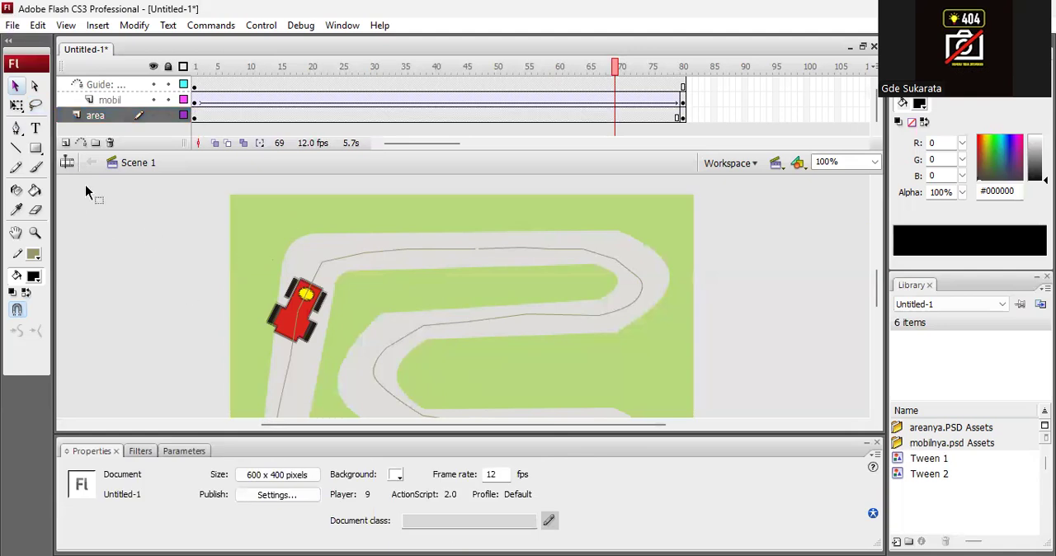
# Add a new layer above the area layer and move it to the top of the stack, above the Guide layer.
pyautogui.click(66, 145)
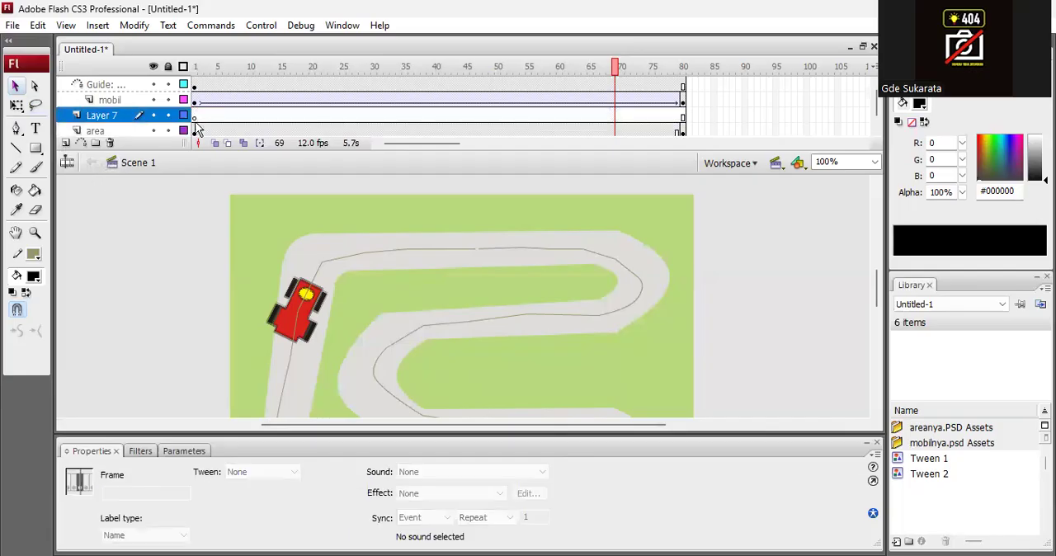
pyautogui.click(100, 121)
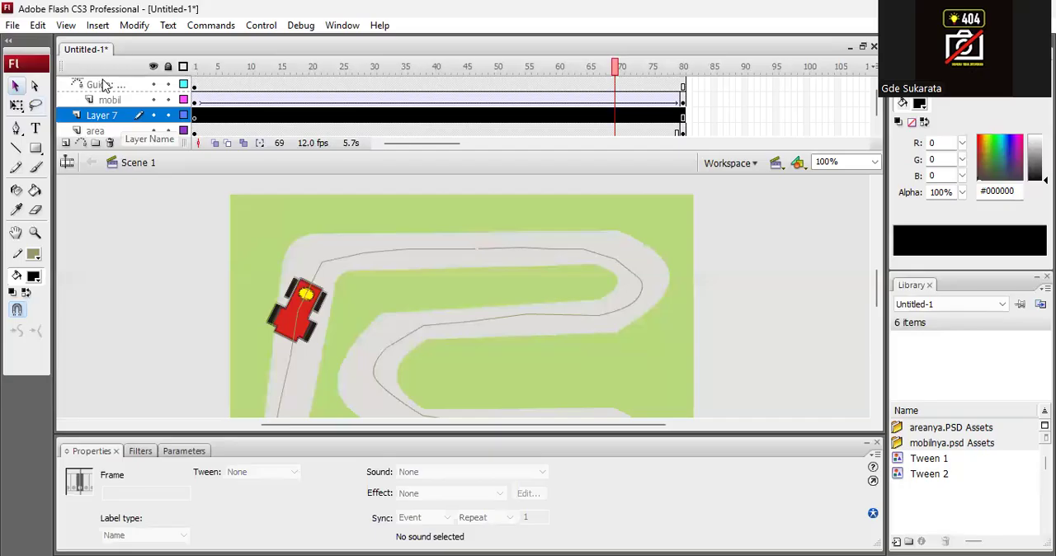
pyautogui.moveTo(105, 86); pyautogui.dragTo(103, 85)
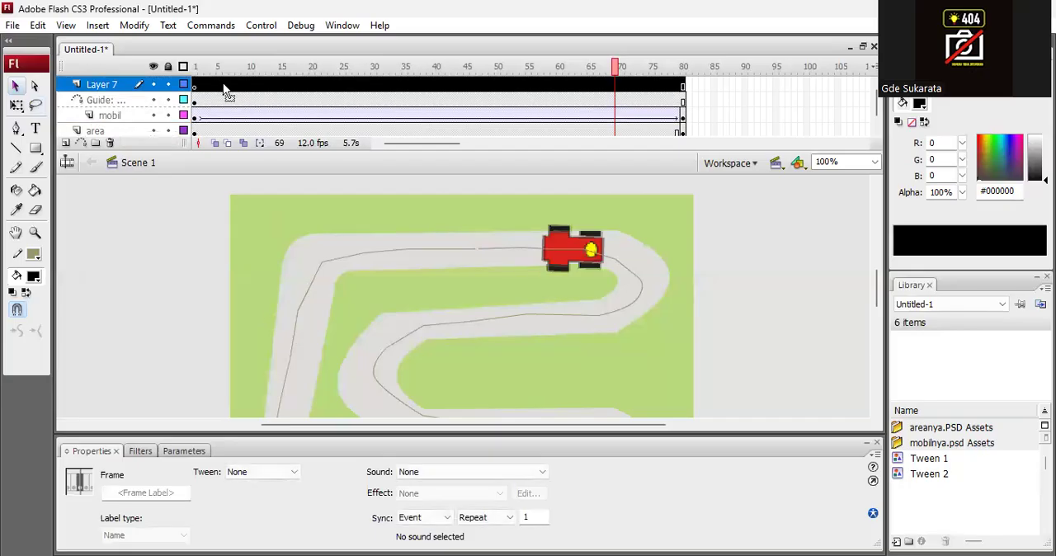
# Import pohonnya.PSD to the stage at frame 1 with the new top layer active.
pyautogui.click(196, 86)
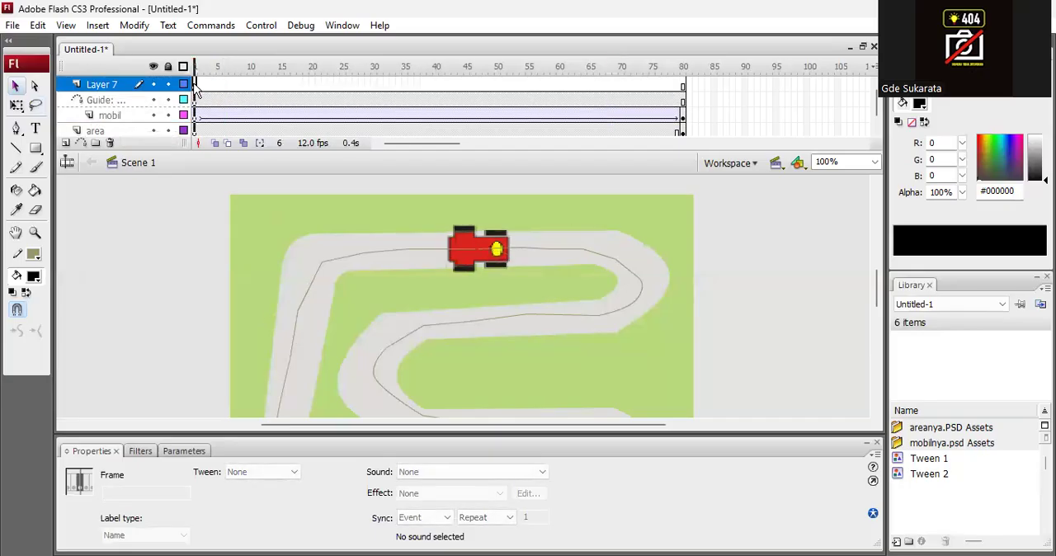
pyautogui.click(12, 25)
pyautogui.moveTo(111, 300)
pyautogui.click(326, 294)
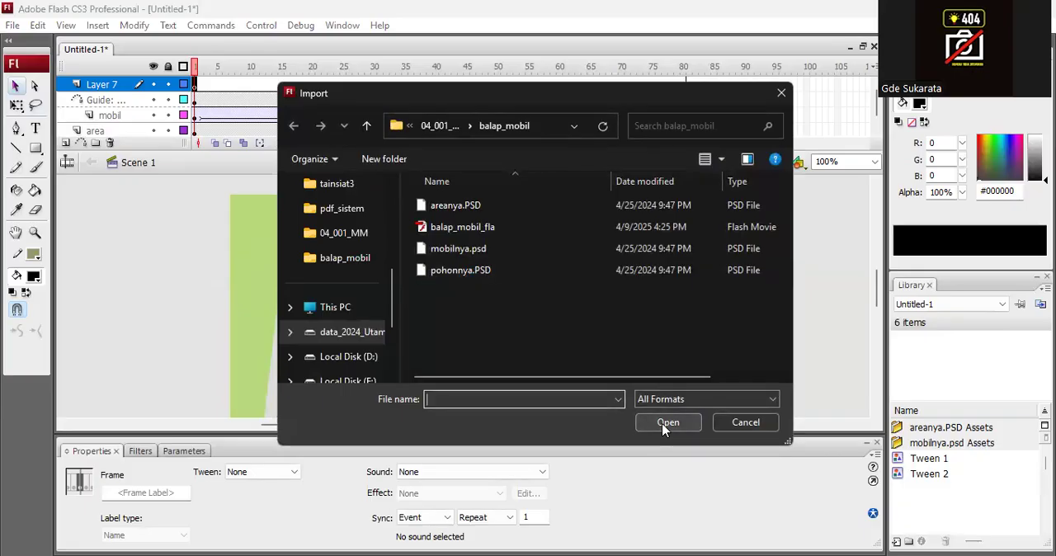
pyautogui.click(462, 271)
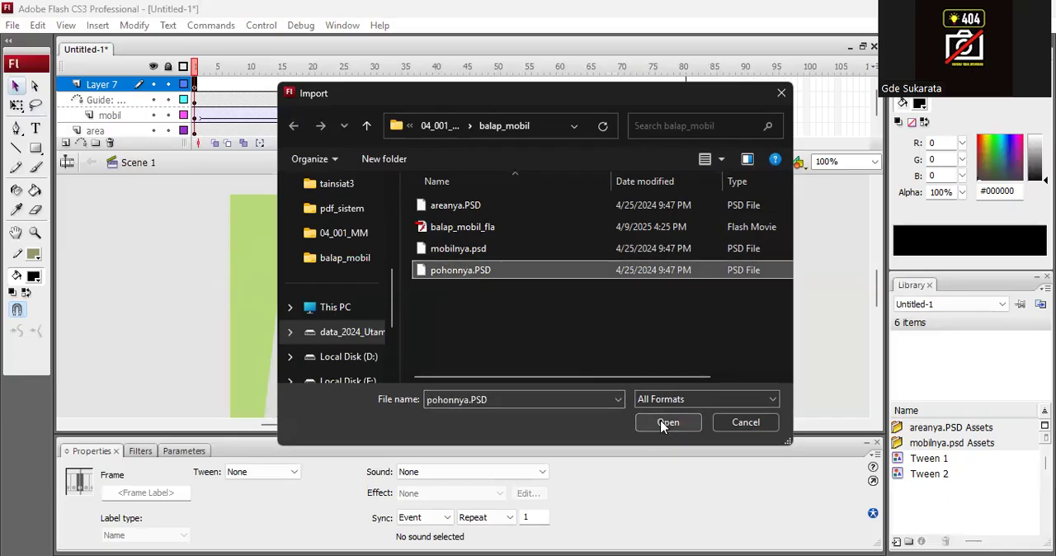
pyautogui.click(669, 422)
pyautogui.click(667, 497)
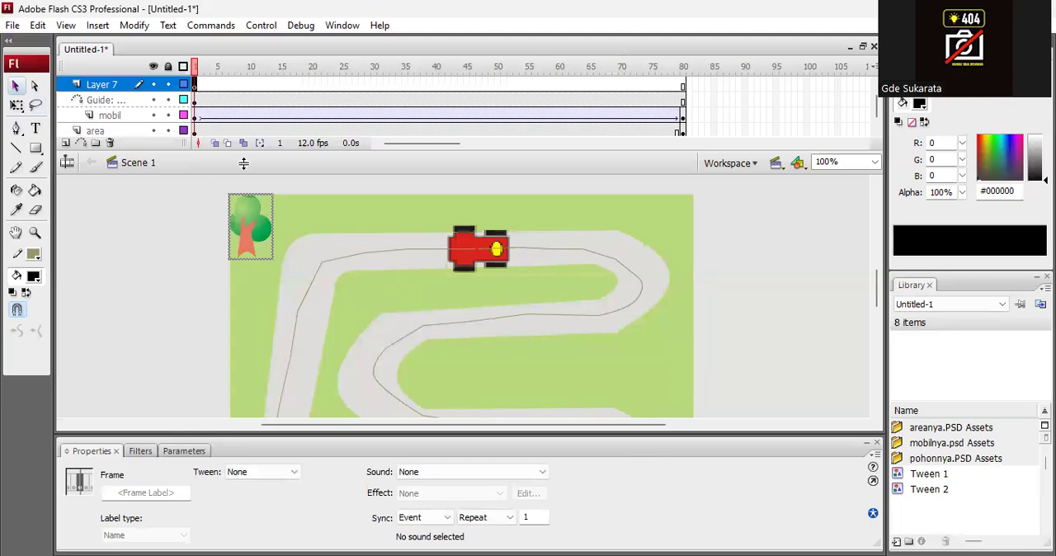
# Enlarge the timeline area to show all layers and delete the empty Layer 7.
pyautogui.moveTo(411, 153); pyautogui.dragTo(415, 184)
pyautogui.click(100, 84)
pyautogui.click(101, 100)
pyautogui.click(116, 100)
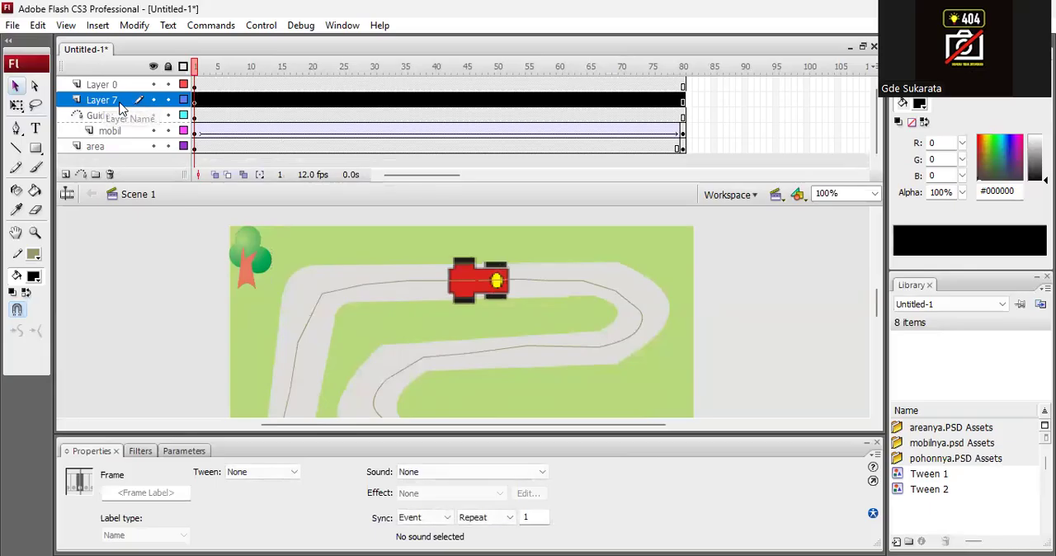
pyautogui.click(112, 175)
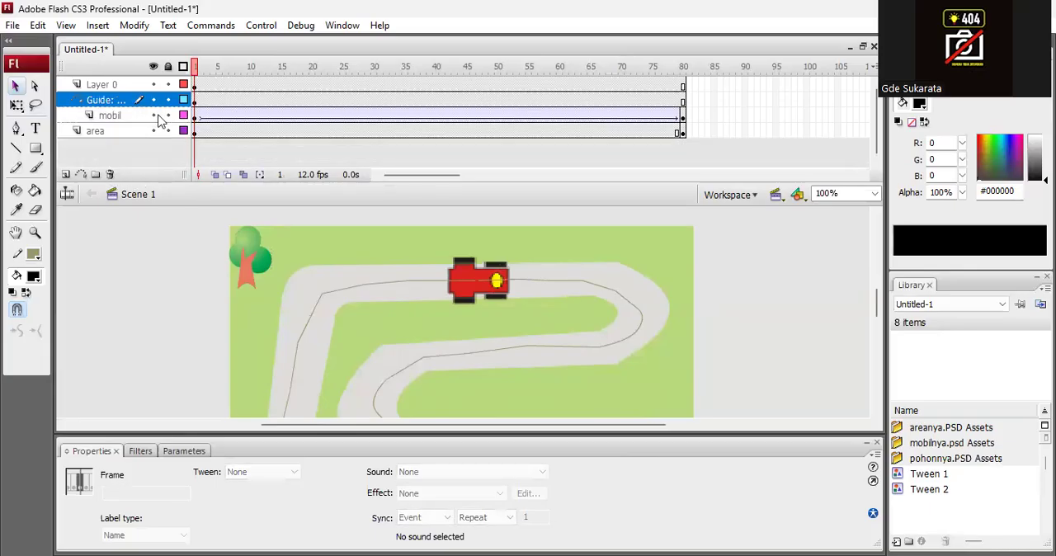
# Rename the imported tree's layer, Layer 0, as pohon.
pyautogui.click(100, 86)
pyautogui.doubleClick(103, 85)
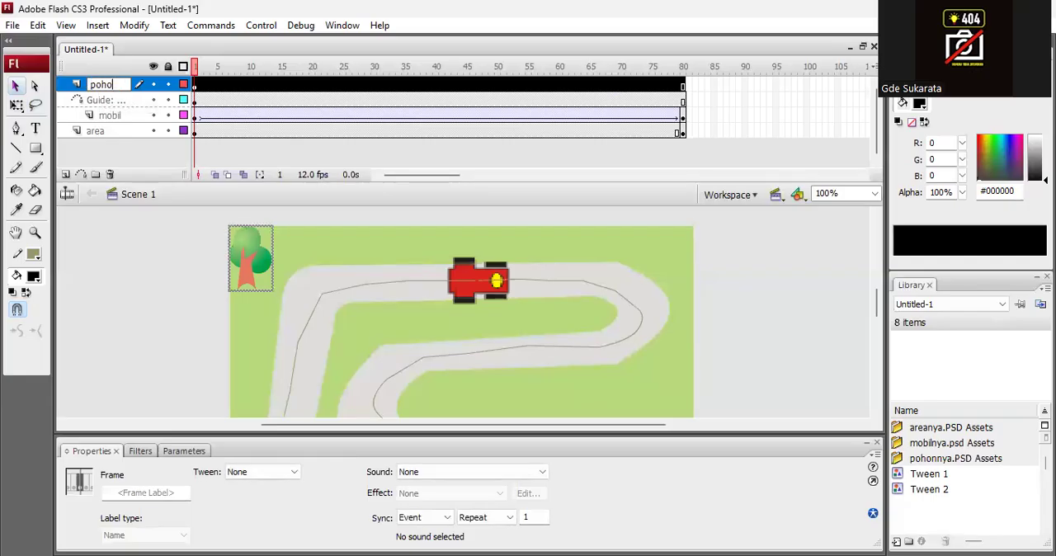
pyautogui.write('pohon')
pyautogui.press('Return')
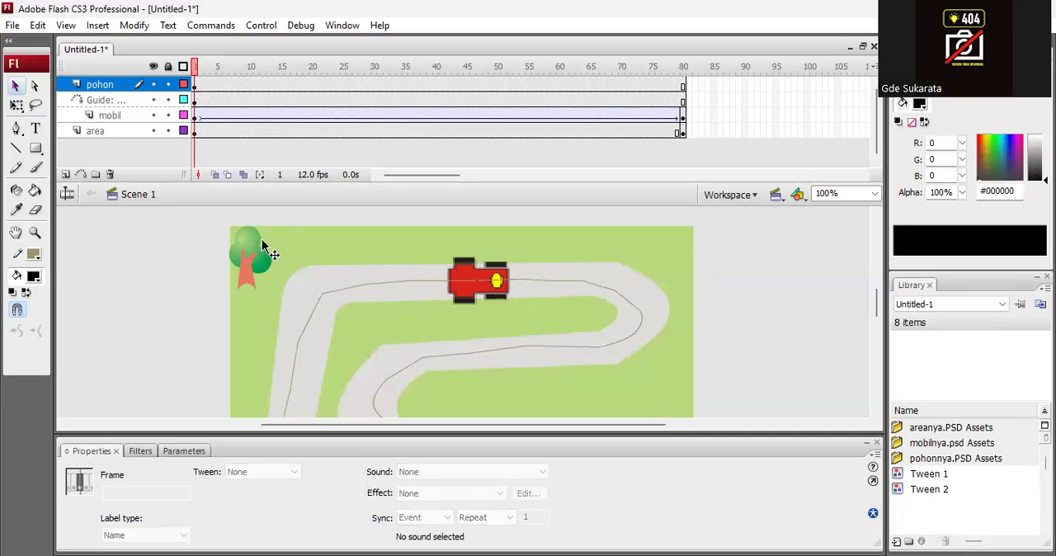
# Enlarge the tree with Free Transform to about 88 px wide and 138 px high.
pyautogui.click(245, 266)
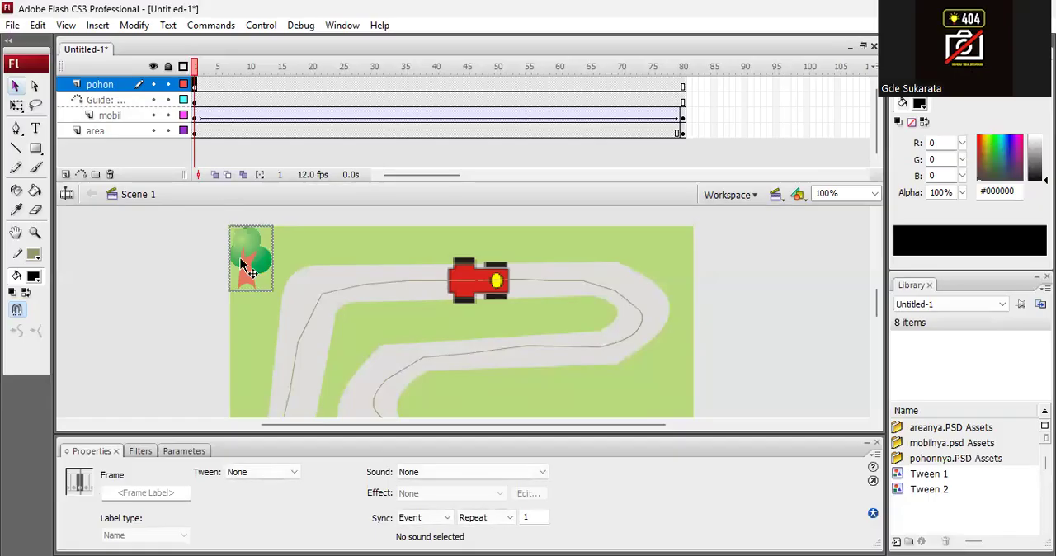
pyautogui.click(132, 25)
pyautogui.moveTo(237, 225)
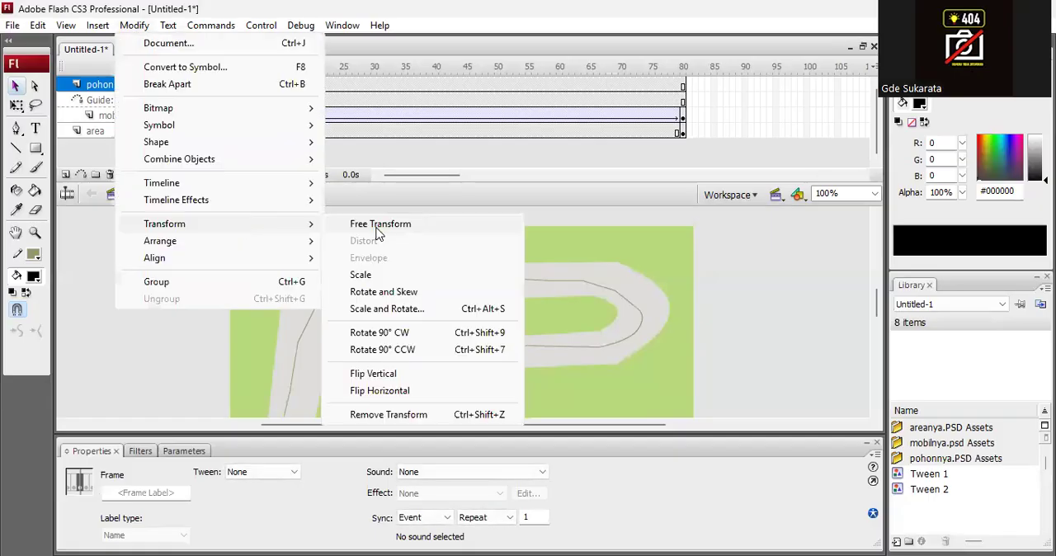
pyautogui.click(380, 223)
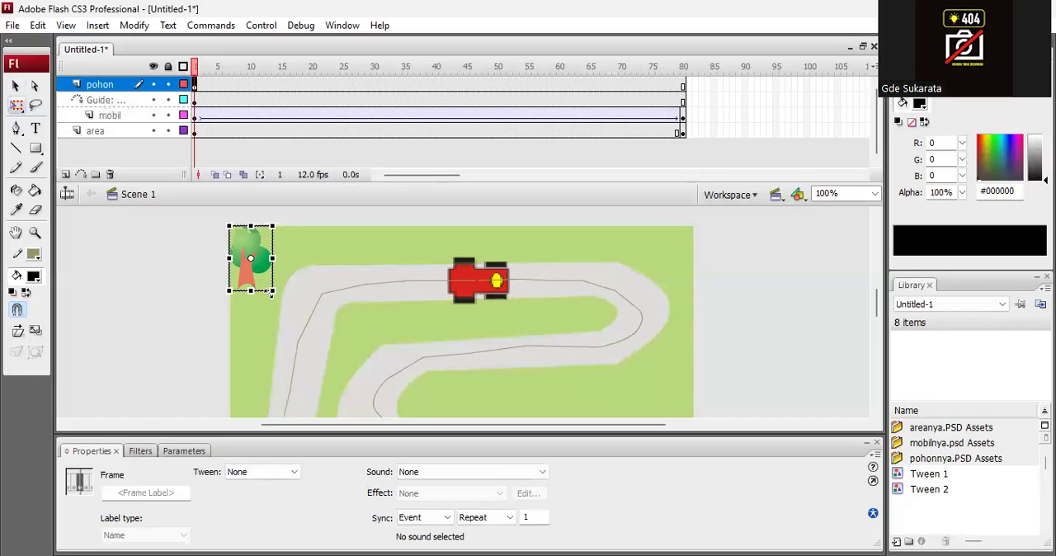
pyautogui.moveTo(271, 292); pyautogui.dragTo(281, 311)
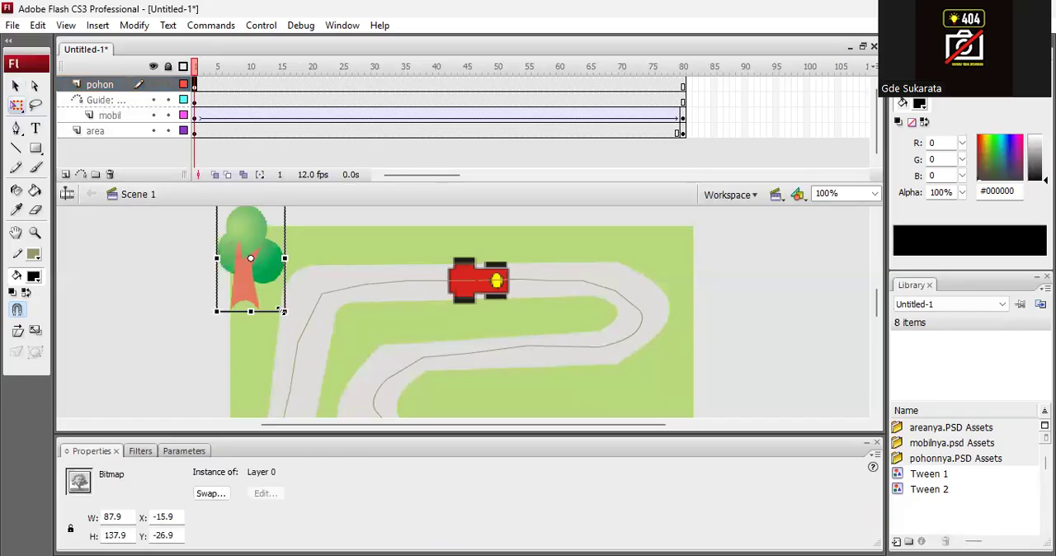
# Move the tree onto the track's upper straight, covering the car, at about X 278 and Y 8.
pyautogui.moveTo(273, 264); pyautogui.dragTo(432, 317)
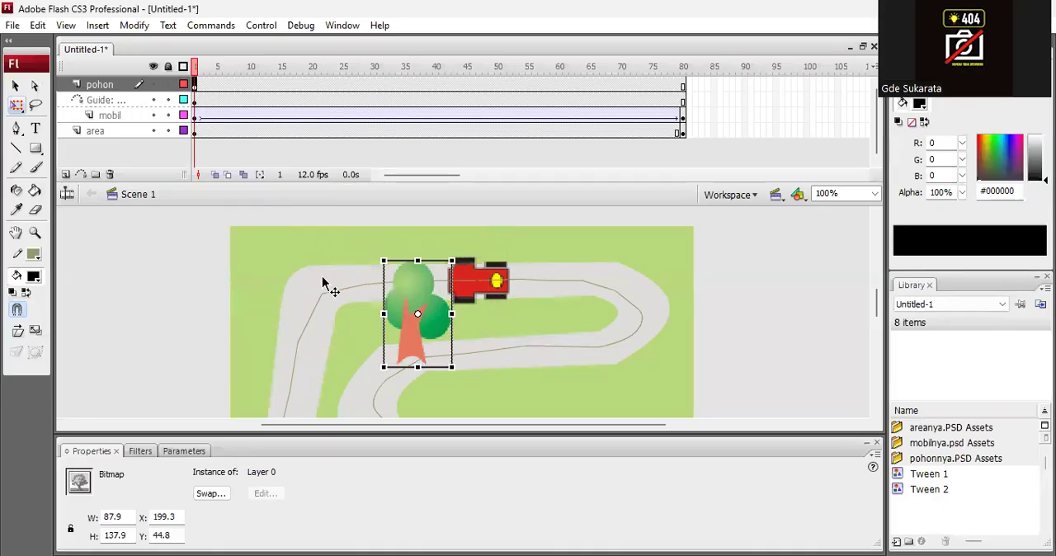
pyautogui.click(353, 303)
pyautogui.click(421, 331)
pyautogui.moveTo(439, 310); pyautogui.dragTo(486, 302)
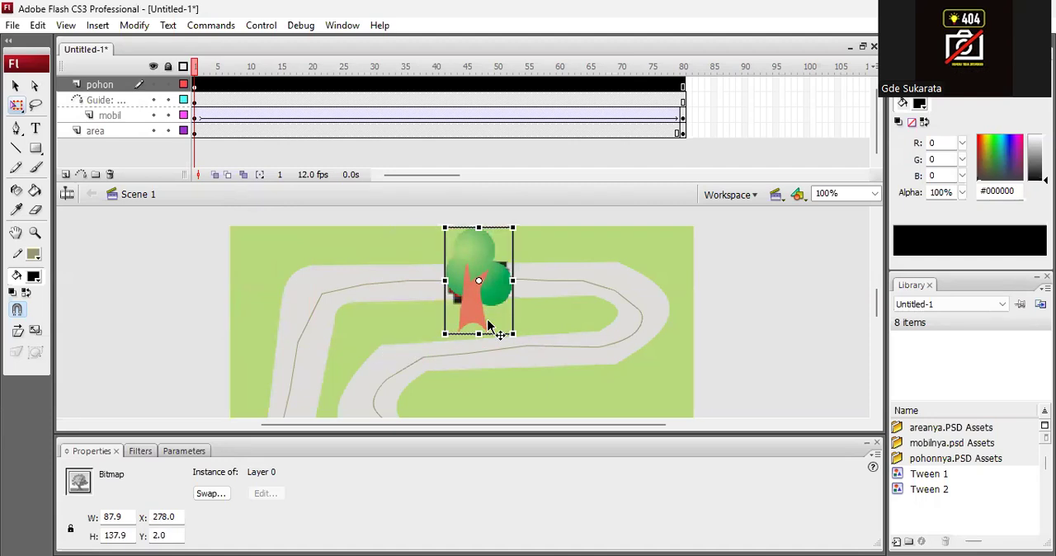
pyautogui.press('Down')
pyautogui.press('Down')
pyautogui.press('Down')
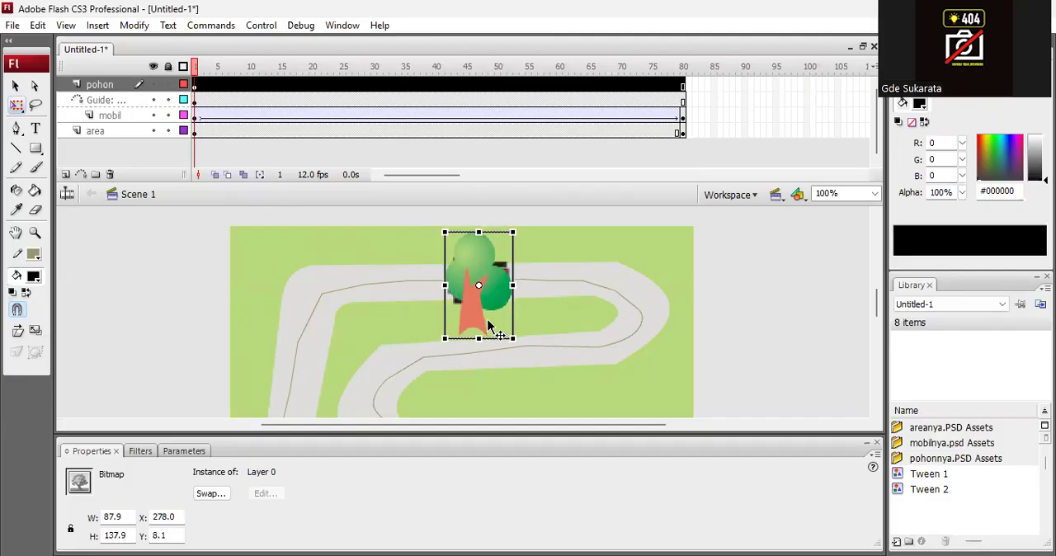
pyautogui.click(727, 323)
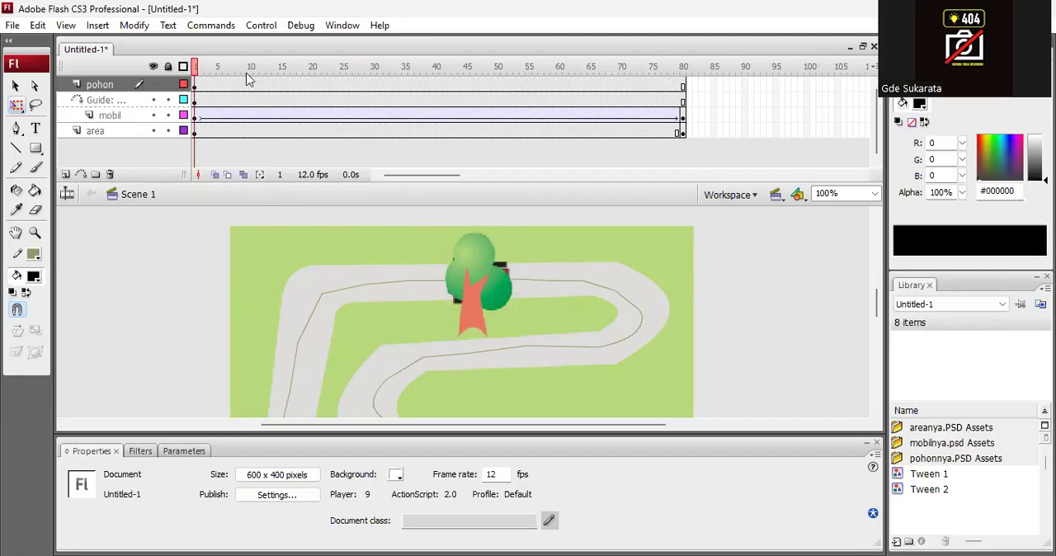
# Scrub the timeline through to frame 80 and test the movie to check the car passing behind the tree.
pyautogui.moveTo(243, 78); pyautogui.dragTo(704, 76)
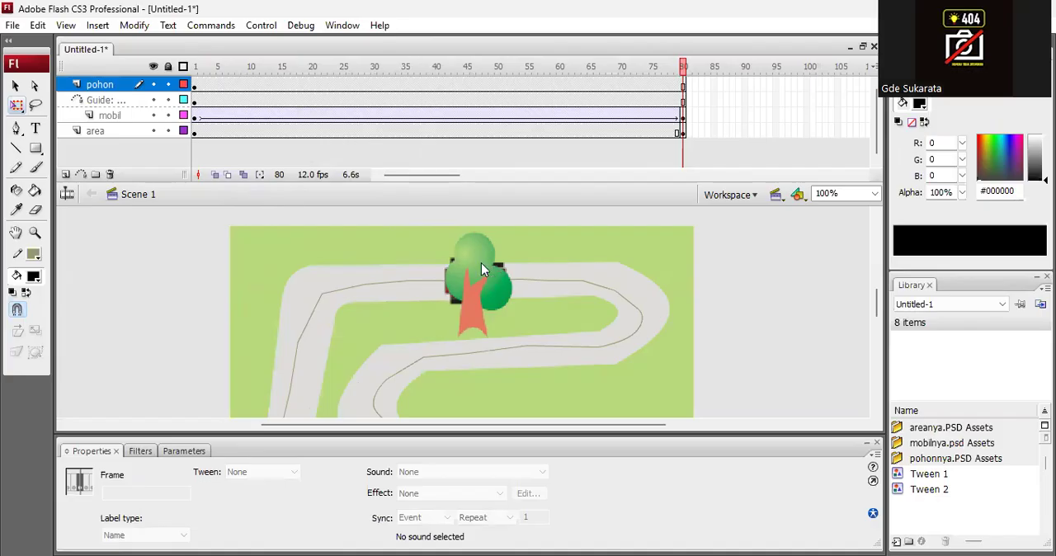
pyautogui.hotkey('ctrl', 'Return')
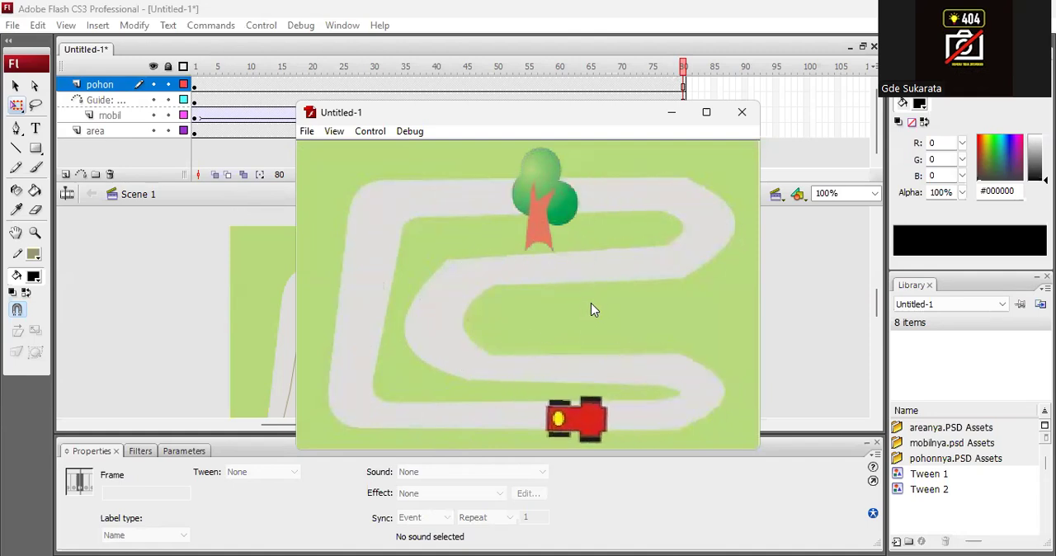
pyautogui.click(743, 114)
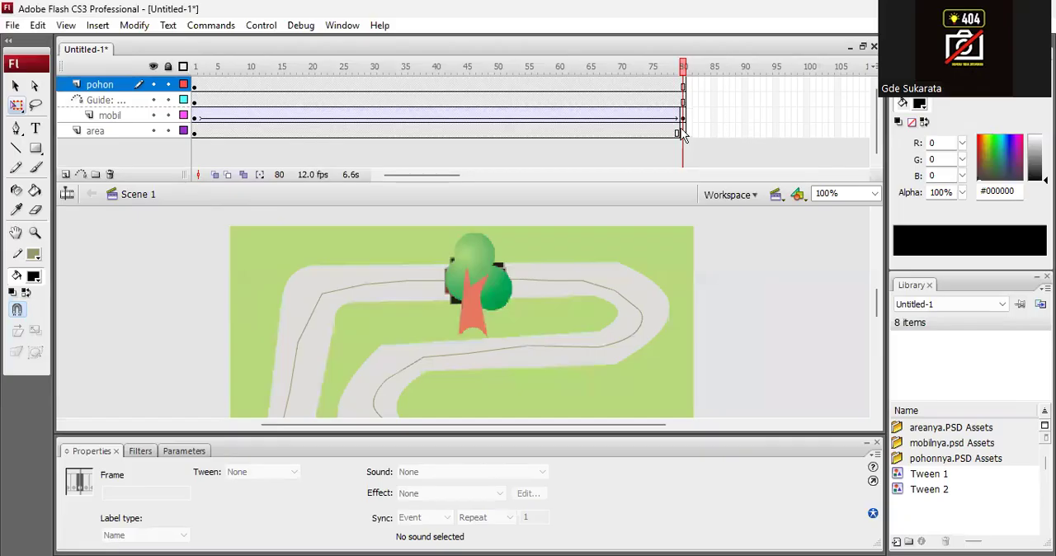